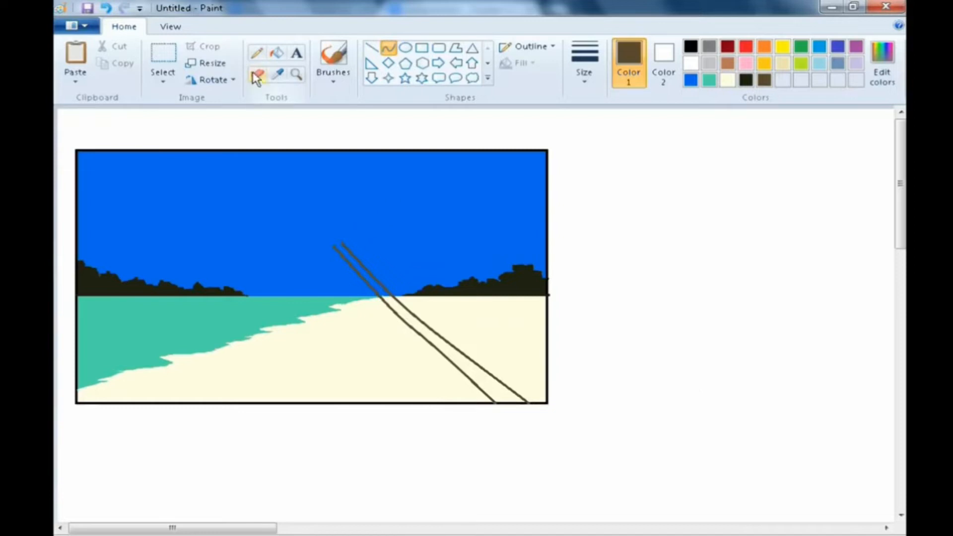
- Fill the outlined palm trunk with dark brown using the Fill tool
left_click(256, 53)
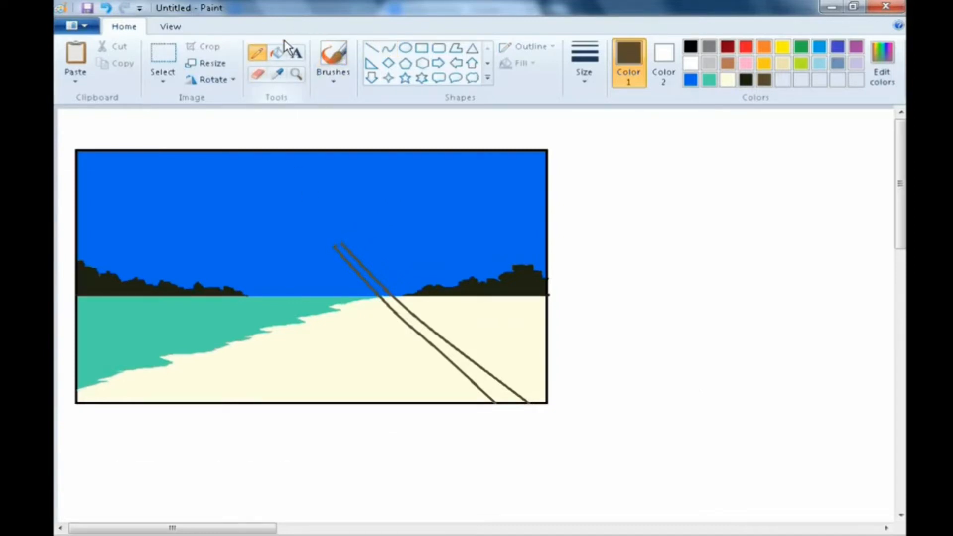
left_click(277, 52)
left_click(410, 312)
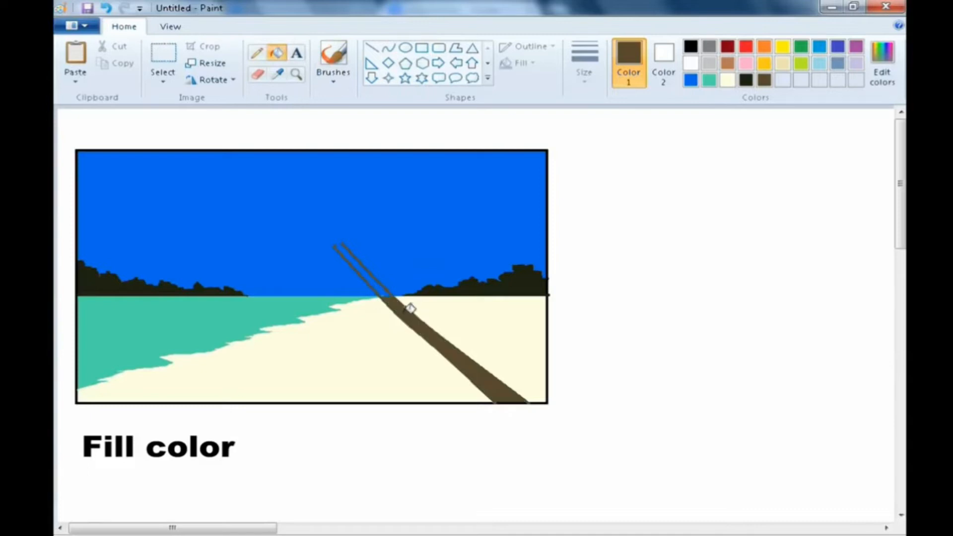
left_click(386, 287)
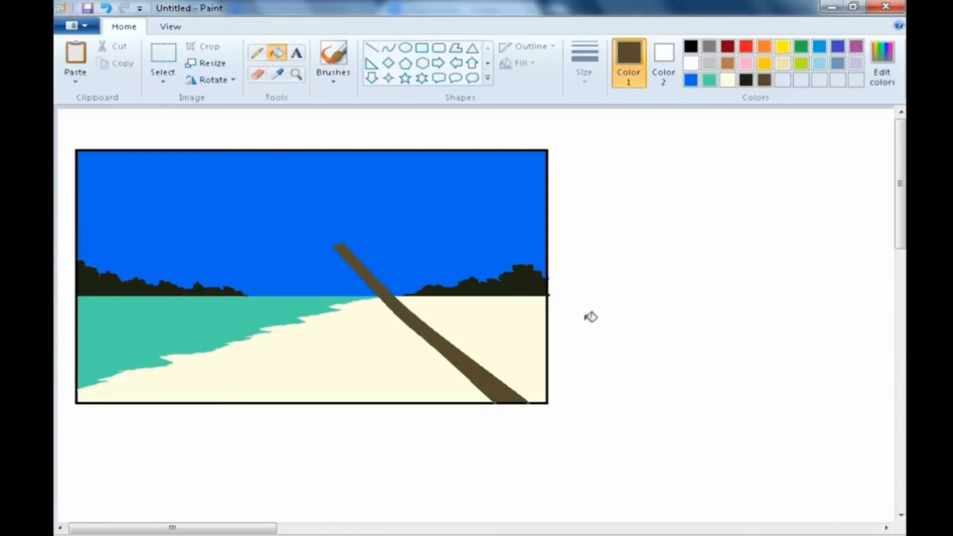
- Edit the colour to a medium brown (Red 139, Green 114, Blue 71)
left_click(881, 59)
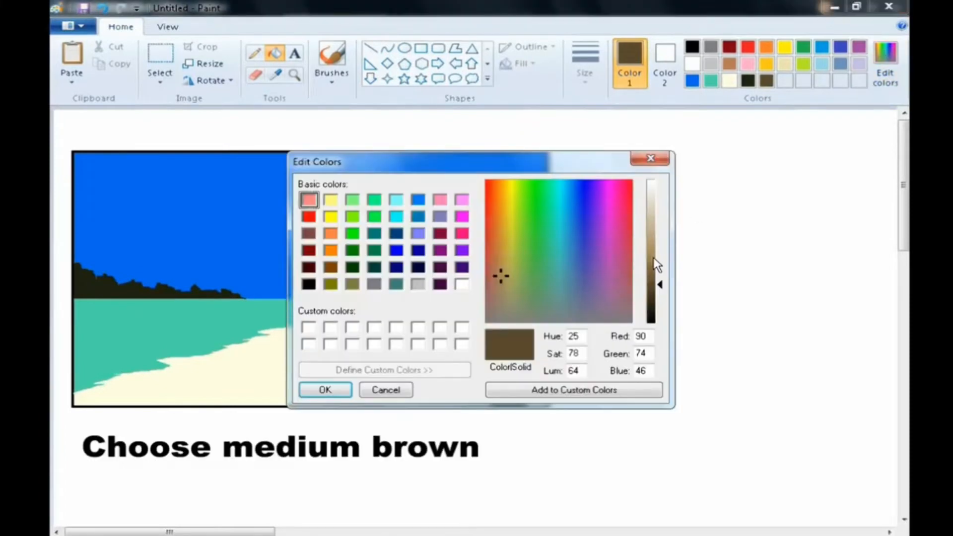
left_click(653, 265)
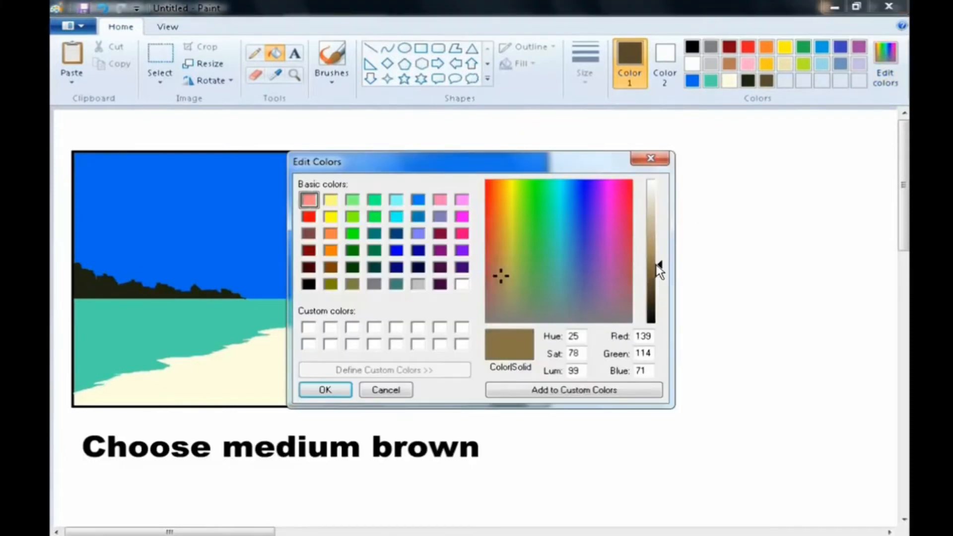
left_click(324, 390)
- Fill the palm trunk with the medium brown
left_click(254, 53)
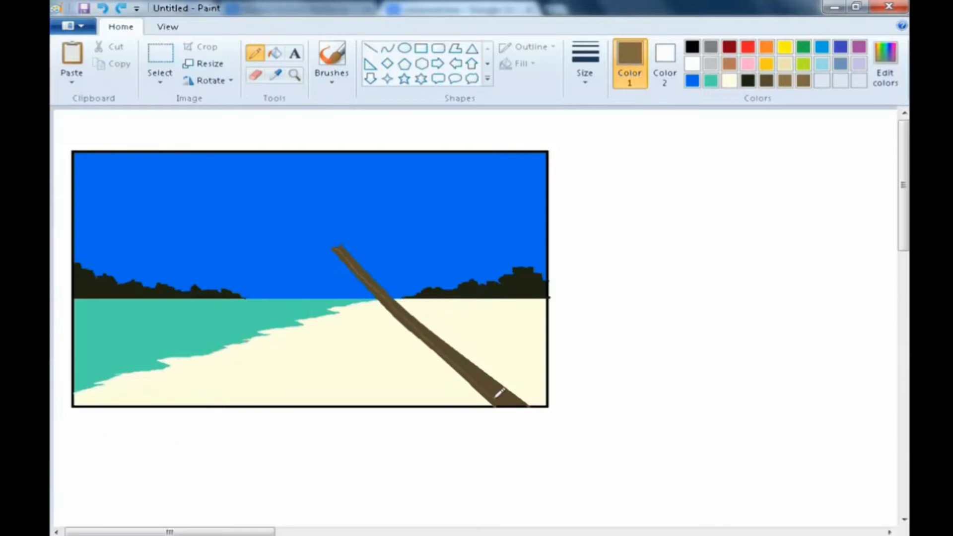
left_click(274, 53)
left_click(452, 346)
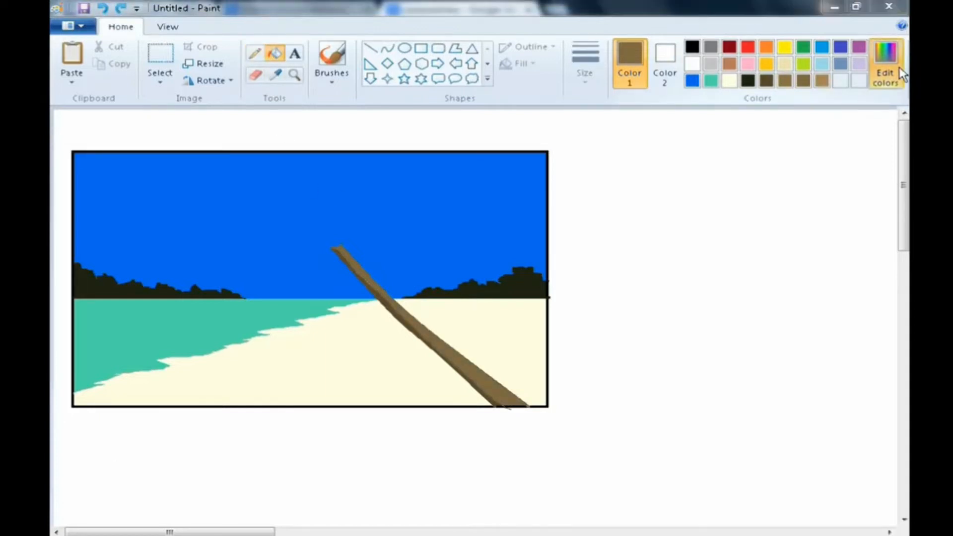
- Edit the colour to a light brown (Red 196, Green 174, Blue 138)
left_click(893, 69)
left_click(658, 234)
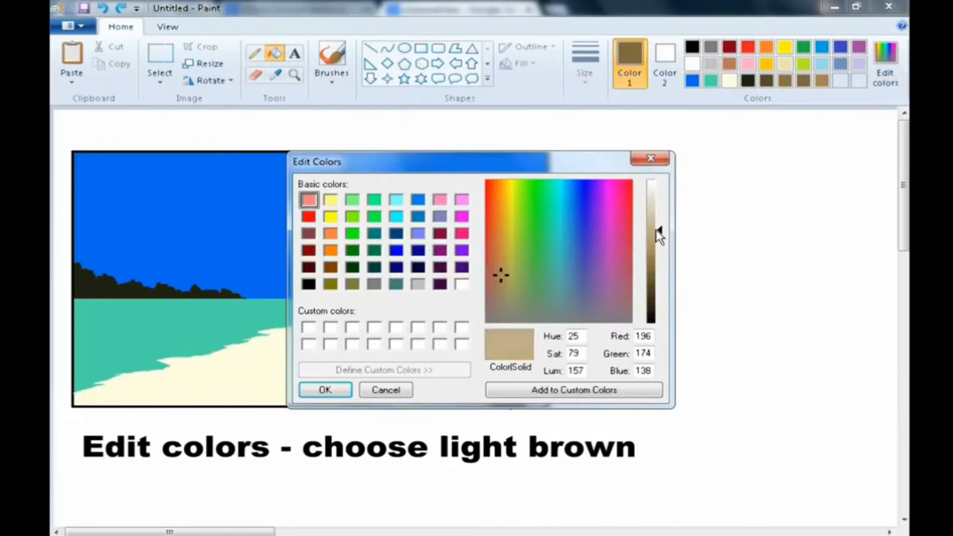
left_click(325, 390)
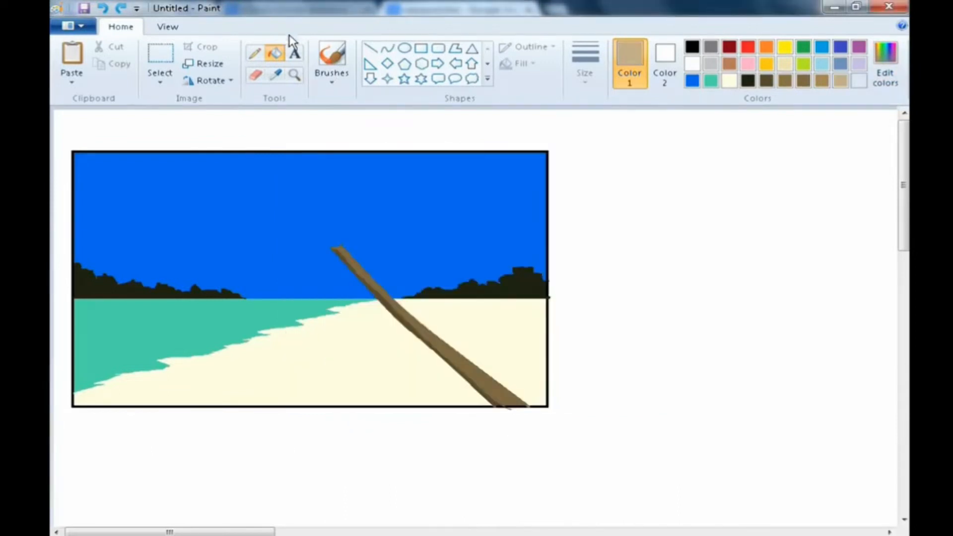
- Draw a pencil line along the trunk and fill the narrow strip beside it with light brown
left_click(259, 53)
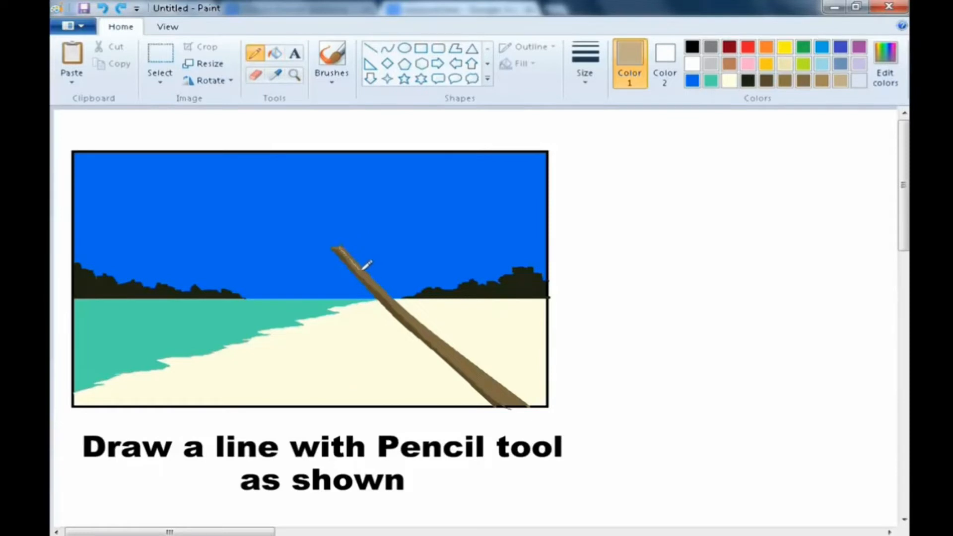
left_click_drag(372, 282, 430, 330)
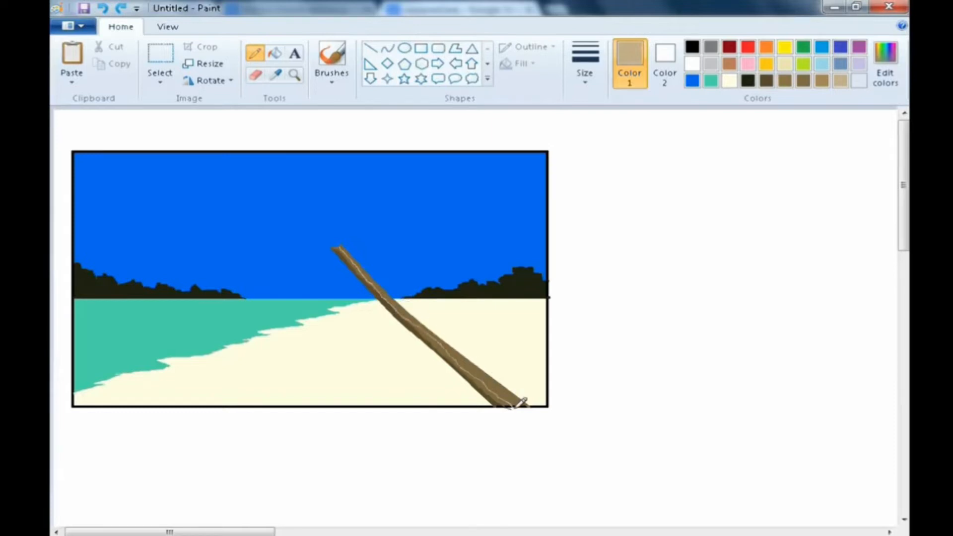
left_click(274, 54)
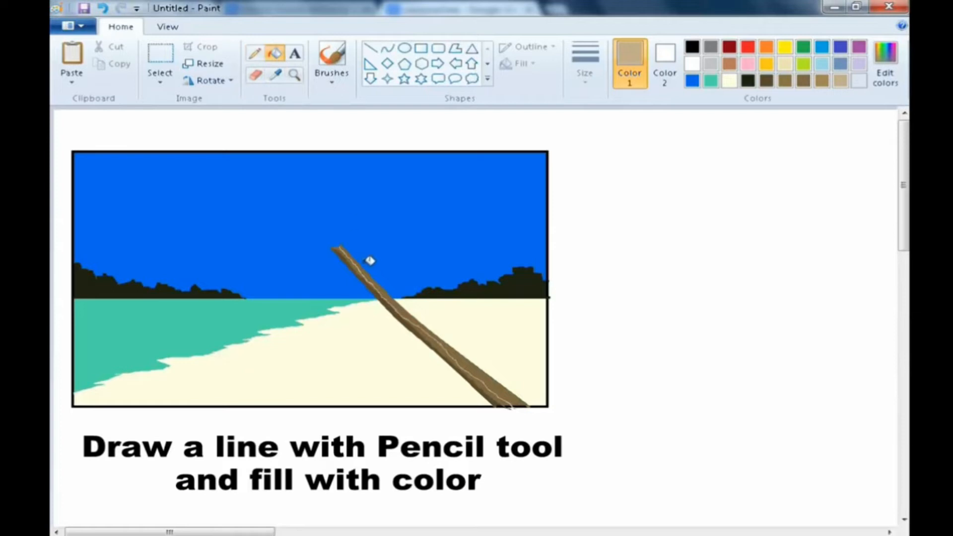
left_click(362, 262)
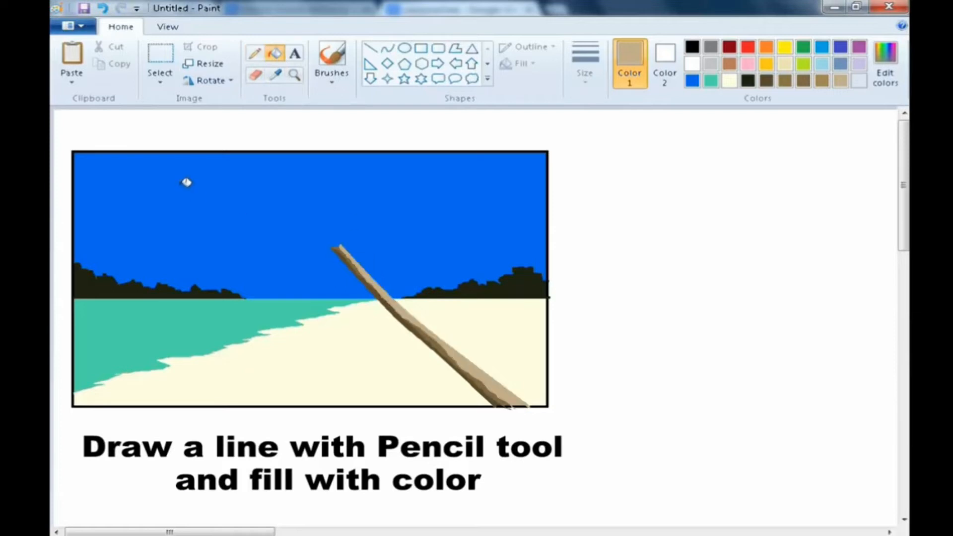
- Sample the medium brown from the trunk with the Color picker and undo the last pencil stroke
left_click(275, 75)
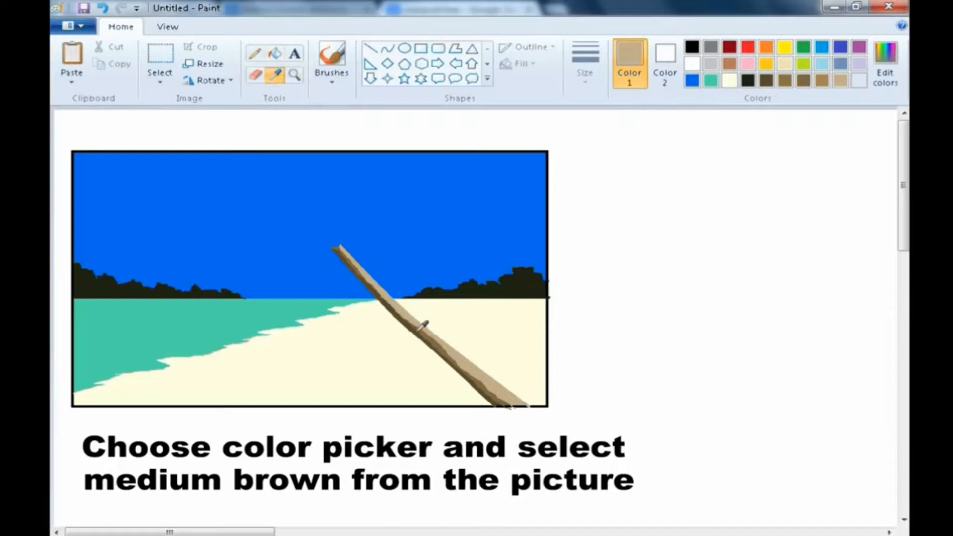
left_click(423, 325)
left_click(254, 53)
key("ctrl+z")
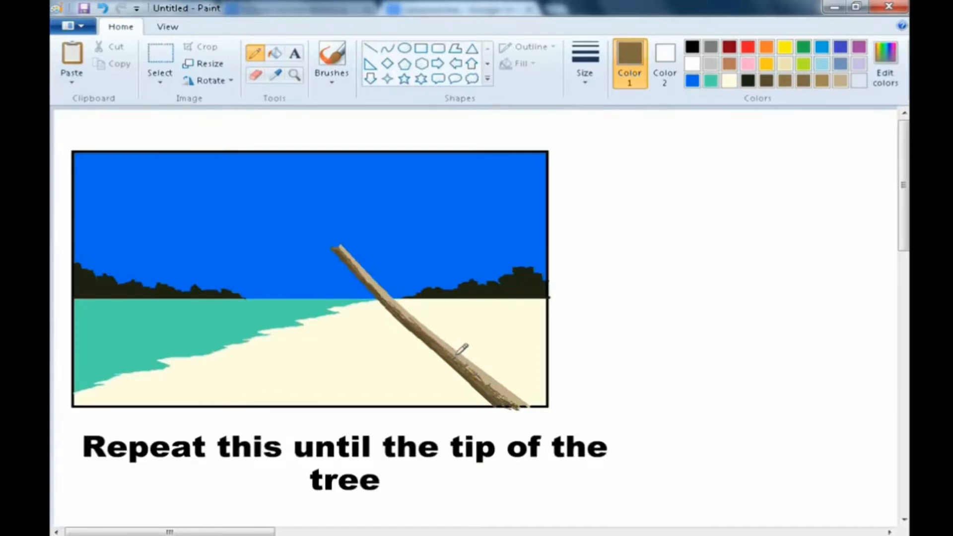
- Select the light brown swatch and adjust its brightness in Edit Colors
left_click(840, 80)
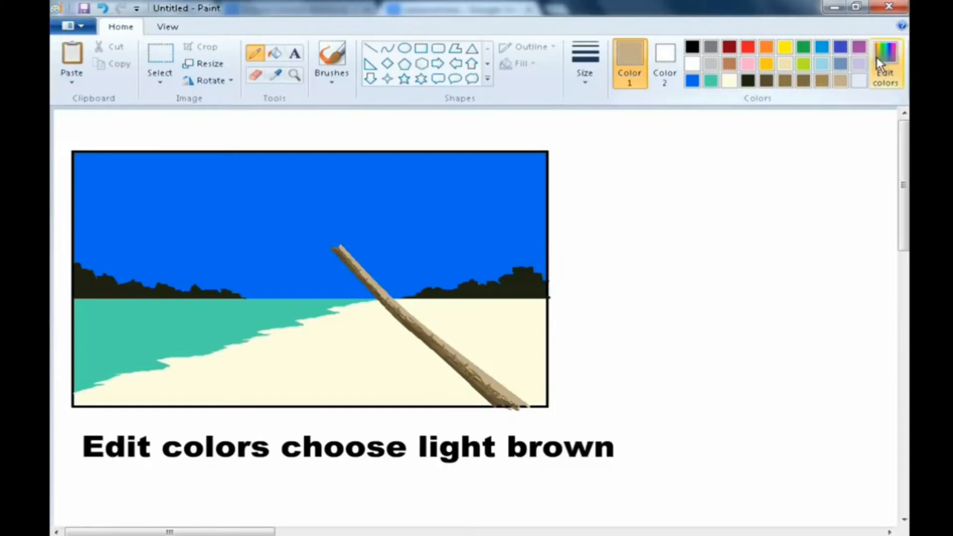
left_click(885, 63)
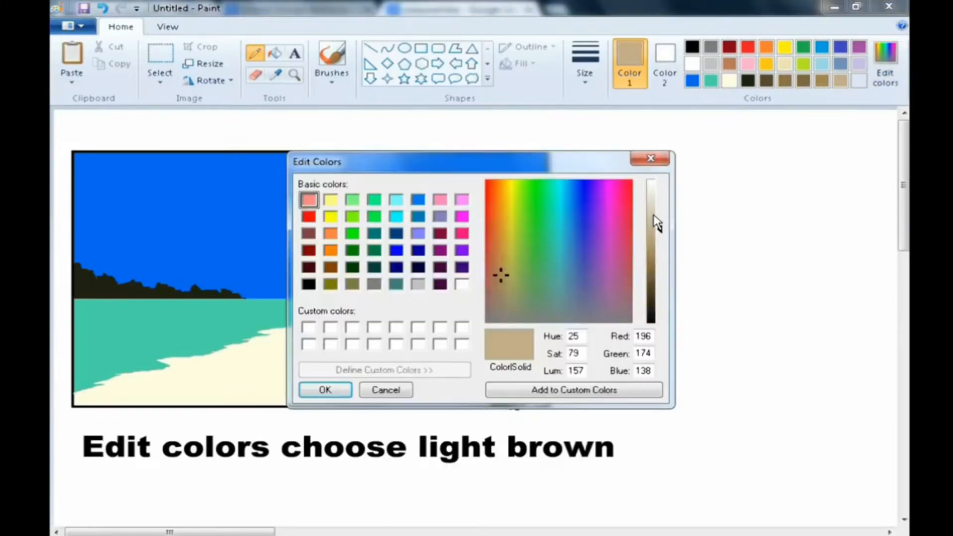
left_click(653, 216)
left_click(322, 390)
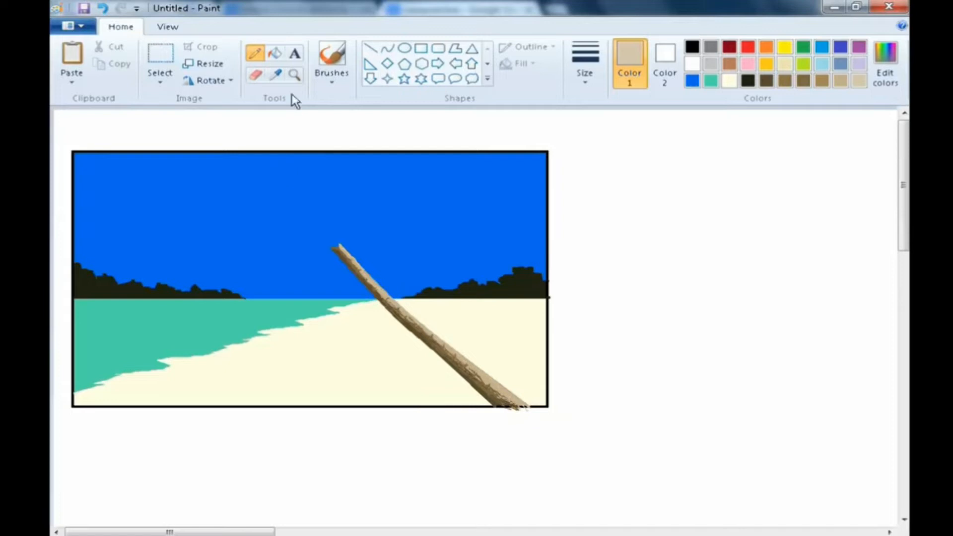
- Sample dark brown and draw a rectangular frame beside the beach picture with the Rectangle tool
left_click(274, 53)
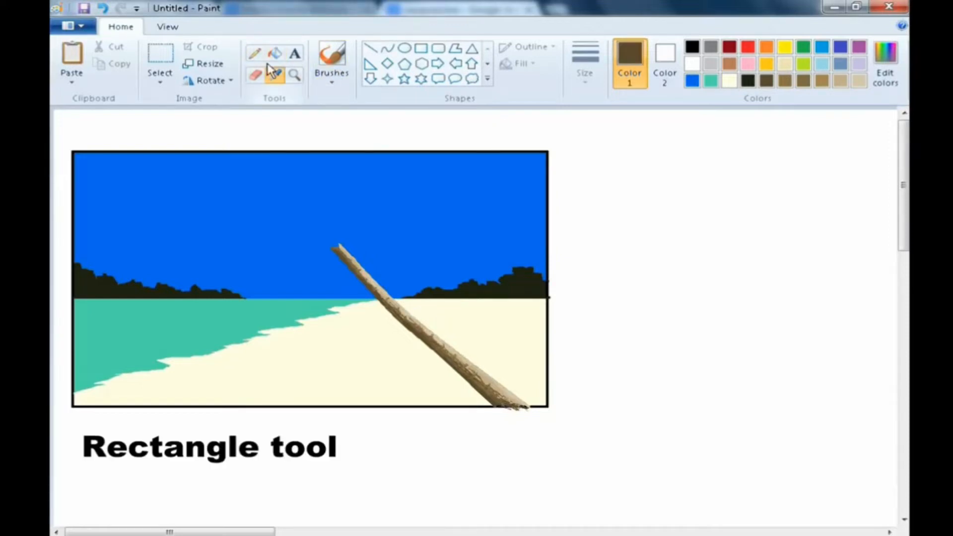
left_click(276, 74)
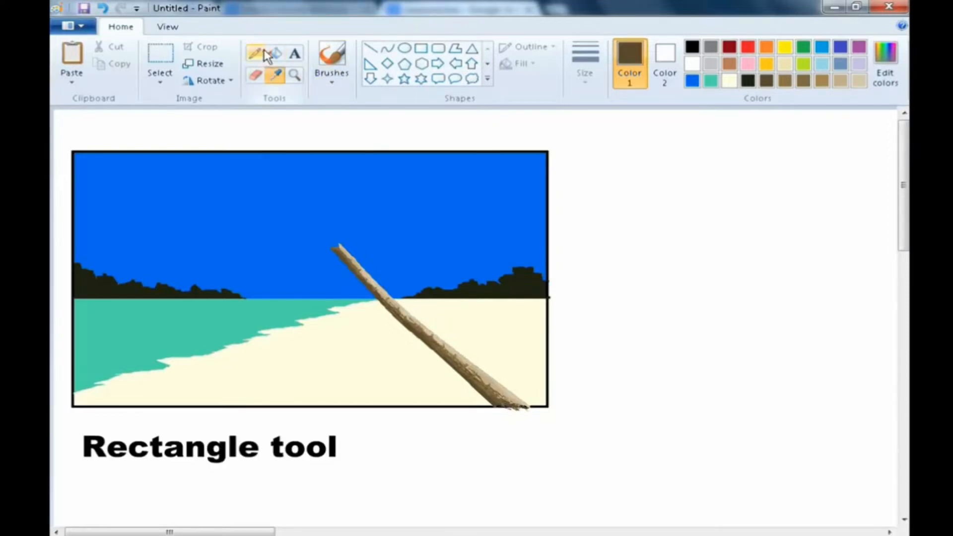
left_click(421, 49)
left_click_drag(618, 177, 889, 367)
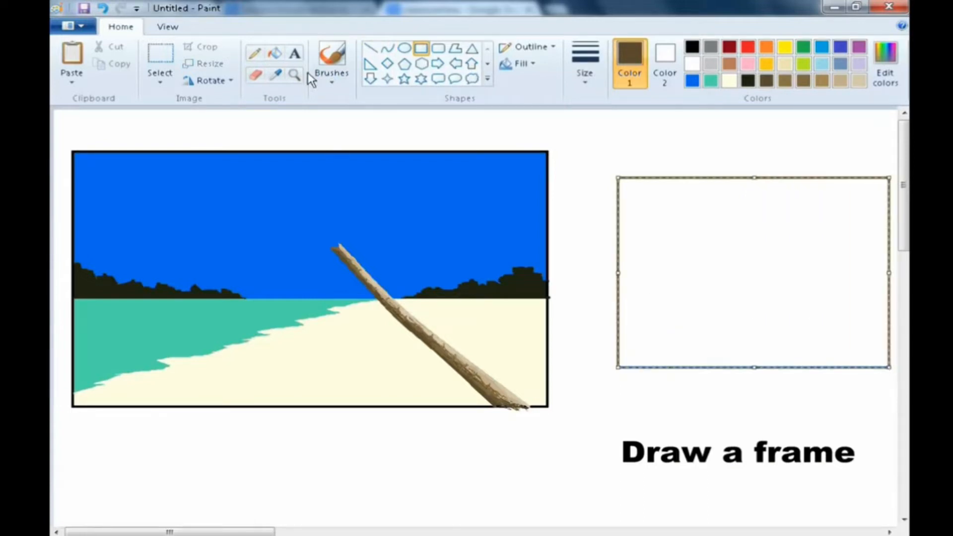
- Pick the sky blue from the picture and fill the new frame with it
left_click(275, 74)
left_click(379, 257)
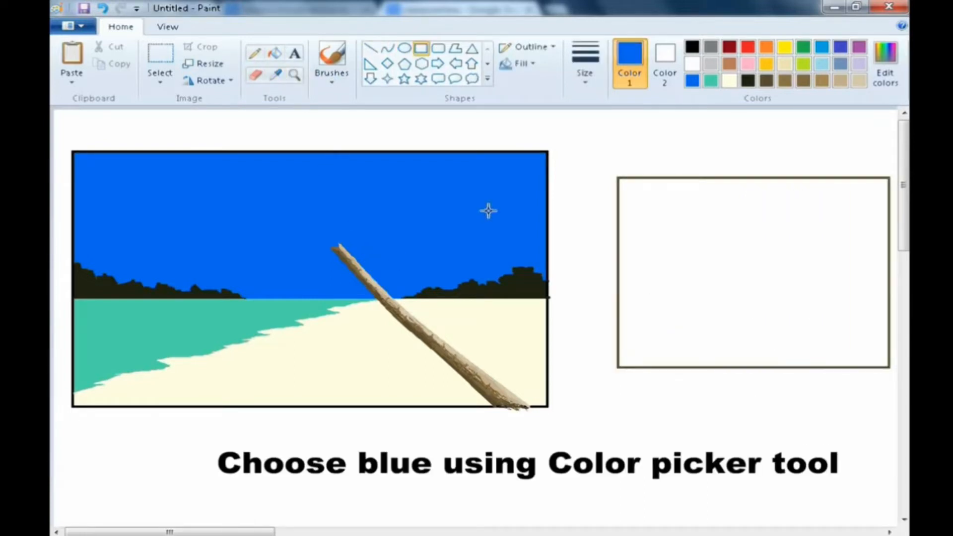
left_click(275, 53)
left_click(650, 223)
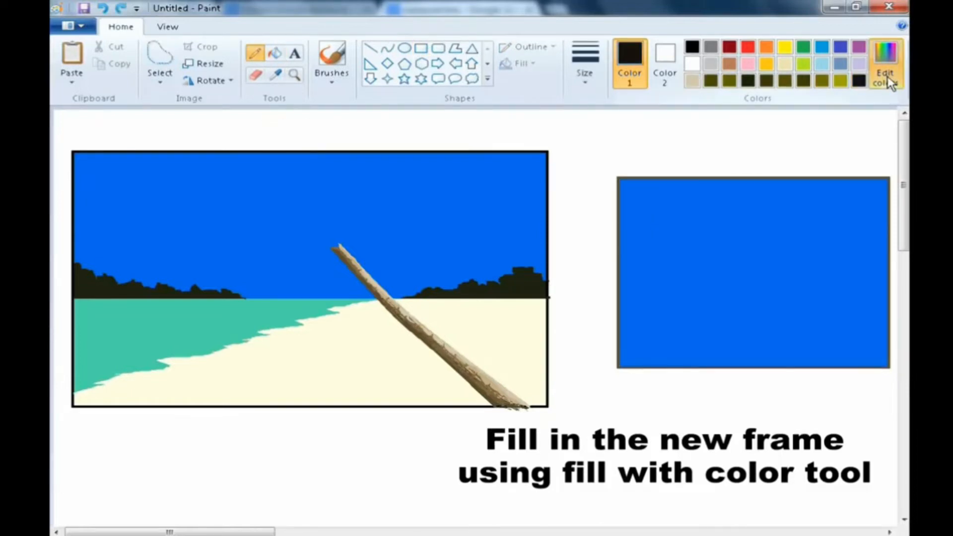
- Define a dark green (Red 41, Green 46, Blue 10) and scribble dense pencil strokes across the blue frame
left_click(886, 74)
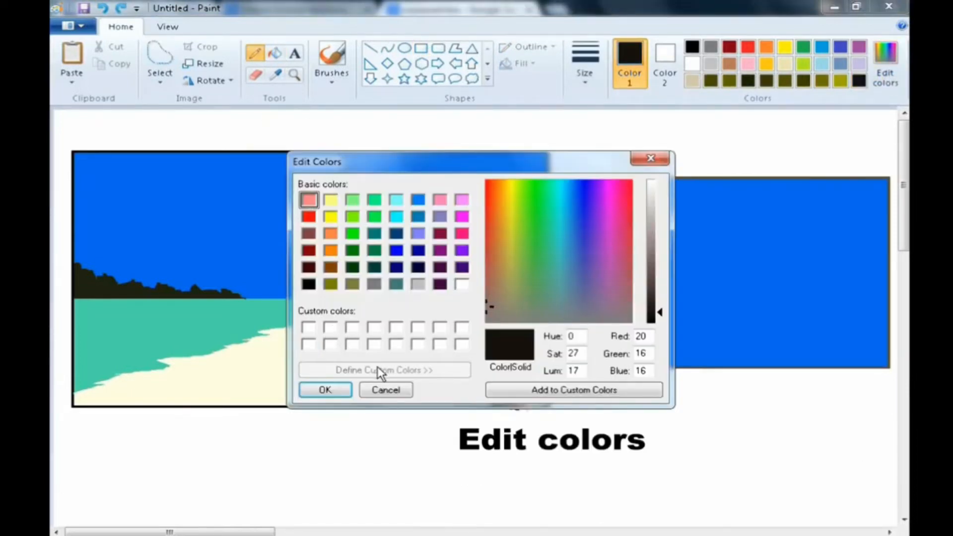
left_click(510, 243)
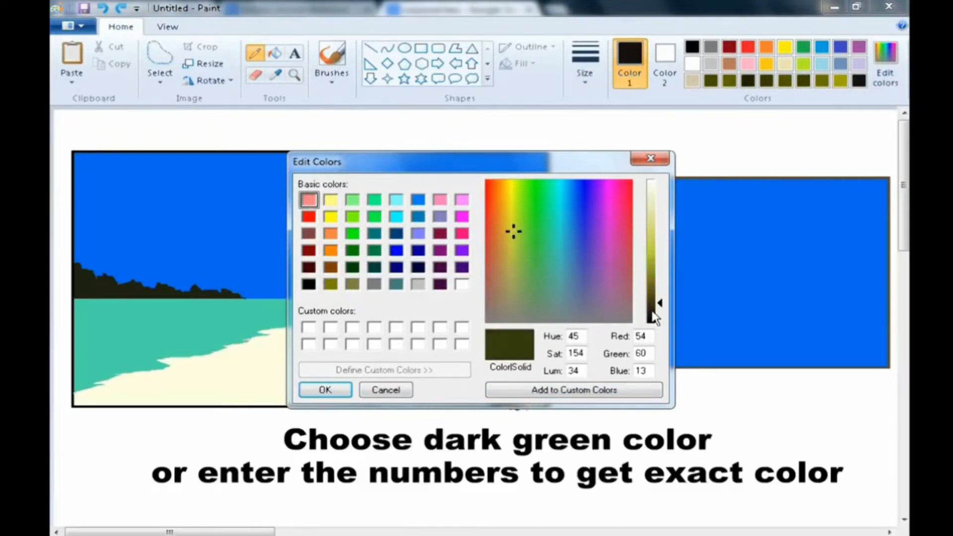
left_click(654, 308)
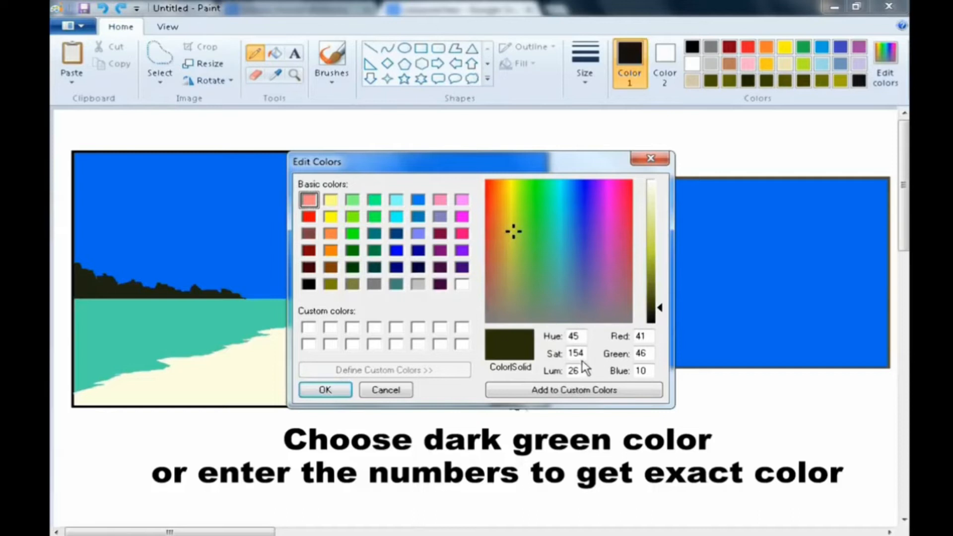
left_click(325, 390)
mouse_move(602, 202)
left_mouse_down()
mouse_move(717, 400)
mouse_move(667, 298)
mouse_move(642, 186)
mouse_move(724, 392)
mouse_move(723, 350)
mouse_move(738, 325)
mouse_move(655, 206)
mouse_move(665, 202)
mouse_move(695, 238)
mouse_move(718, 194)
left_mouse_up()
mouse_move(696, 127)
left_mouse_down()
mouse_move(776, 303)
mouse_move(702, 195)
mouse_move(755, 347)
mouse_move(715, 208)
mouse_move(775, 294)
mouse_move(752, 223)
mouse_move(828, 396)
mouse_move(822, 383)
mouse_move(848, 347)
mouse_move(744, 183)
mouse_move(764, 244)
mouse_move(744, 246)
mouse_move(735, 214)
mouse_move(721, 240)
mouse_move(789, 406)
mouse_move(771, 347)
mouse_move(879, 368)
mouse_move(835, 351)
mouse_move(756, 197)
mouse_move(790, 264)
mouse_move(770, 221)
mouse_move(789, 234)
mouse_move(778, 194)
mouse_move(780, 213)
mouse_move(752, 193)
mouse_move(737, 234)
mouse_move(789, 354)
mouse_move(693, 301)
mouse_move(727, 370)
mouse_move(693, 356)
mouse_move(749, 326)
mouse_move(725, 297)
mouse_move(746, 270)
mouse_move(752, 311)
mouse_move(739, 283)
mouse_move(785, 251)
left_mouse_up()
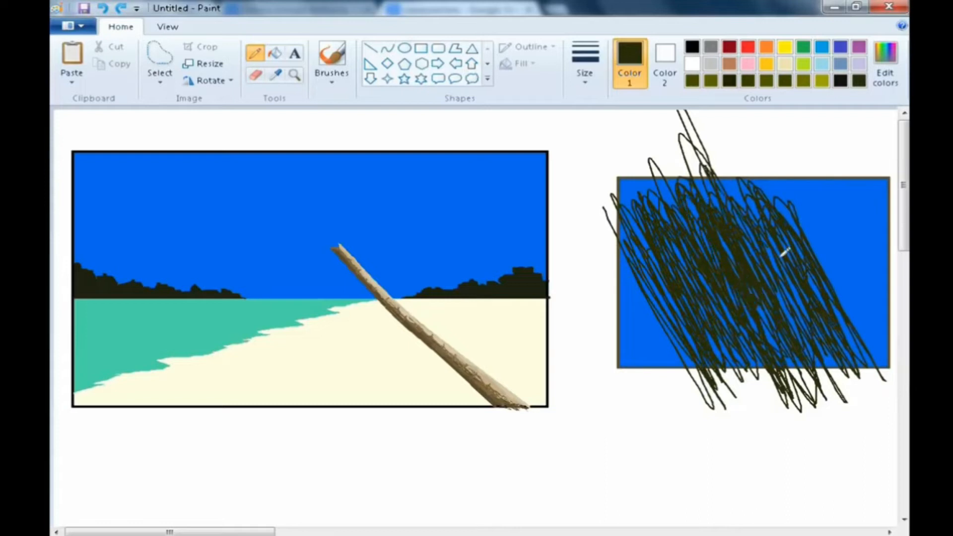
- Lighten the green slightly in Edit Colors and add more pencil strokes over the scribble
left_click(894, 77)
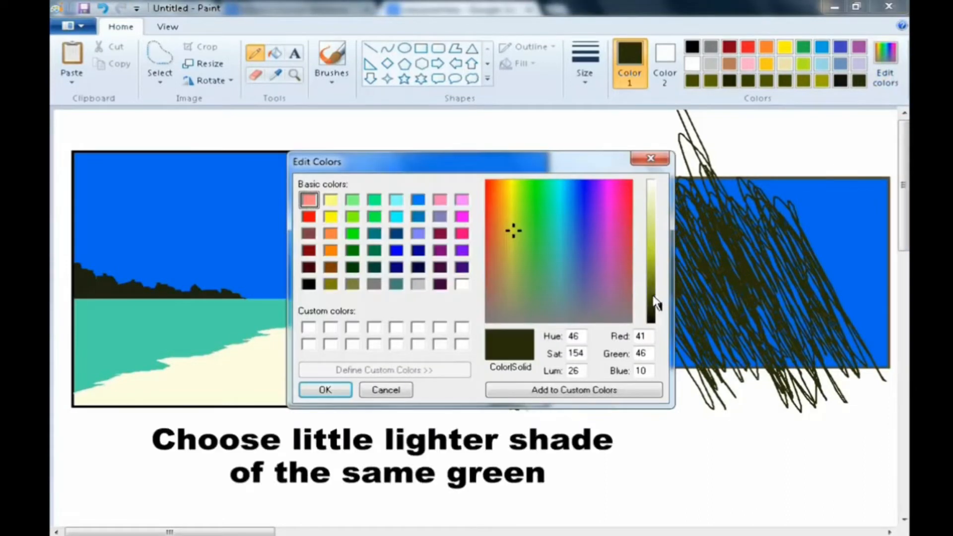
left_click_drag(656, 307, 658, 300)
left_click(329, 389)
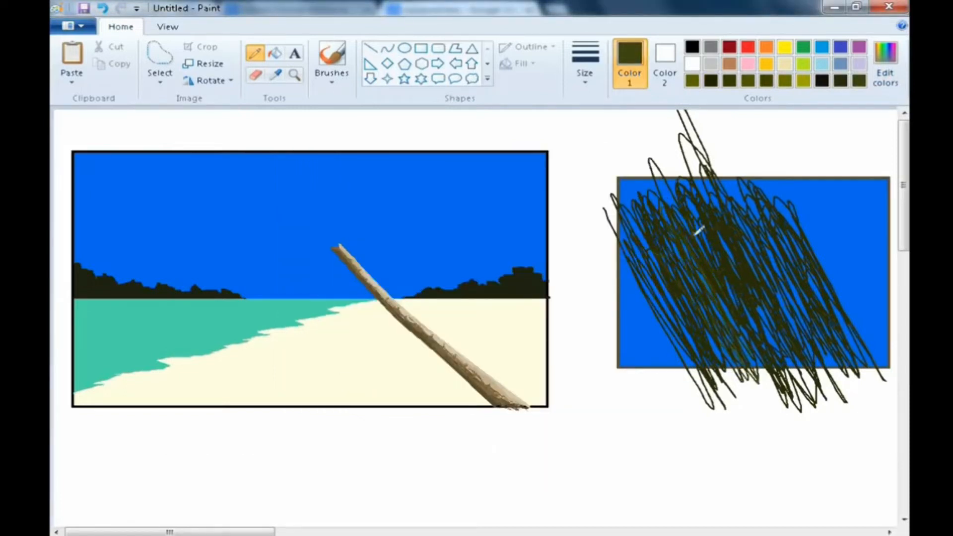
left_click_drag(770, 233, 727, 200)
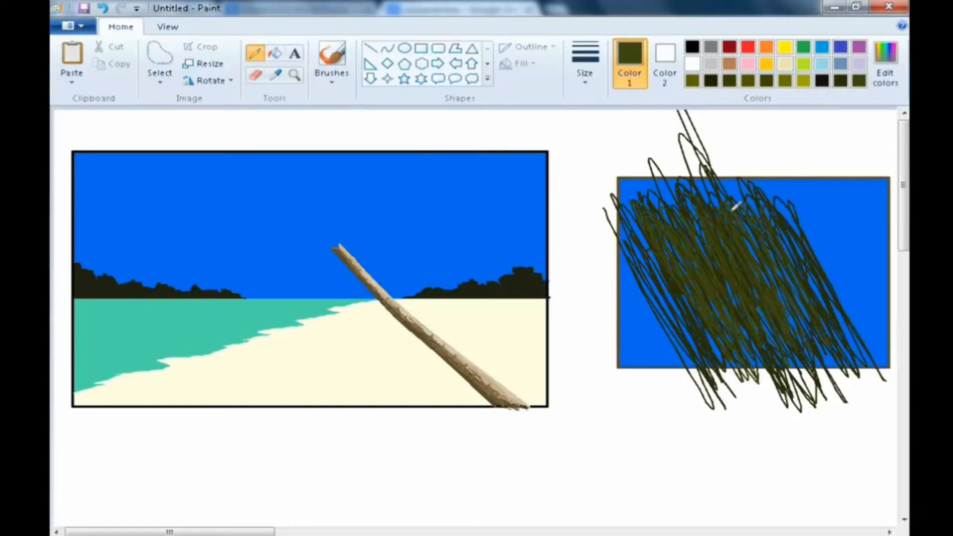
left_click_drag(759, 186, 805, 239)
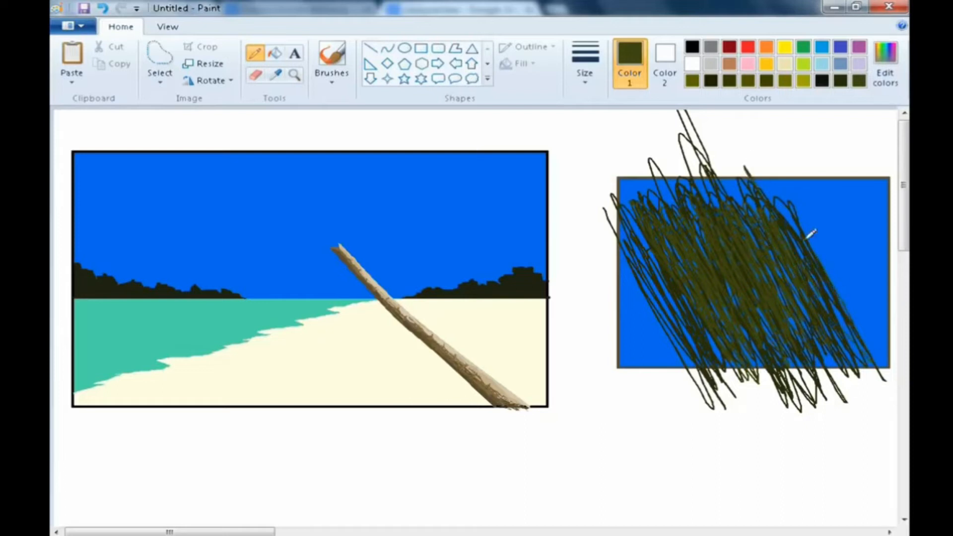
- Set a lighter green (Red 91, Green 103, Blue 22) and draw further strokes over the scribble
left_click(885, 60)
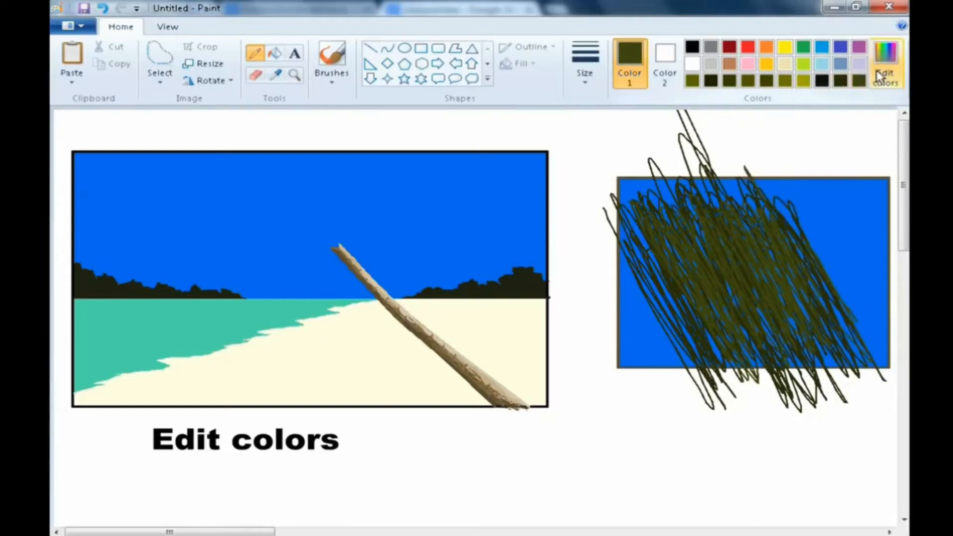
left_click_drag(654, 299, 654, 289)
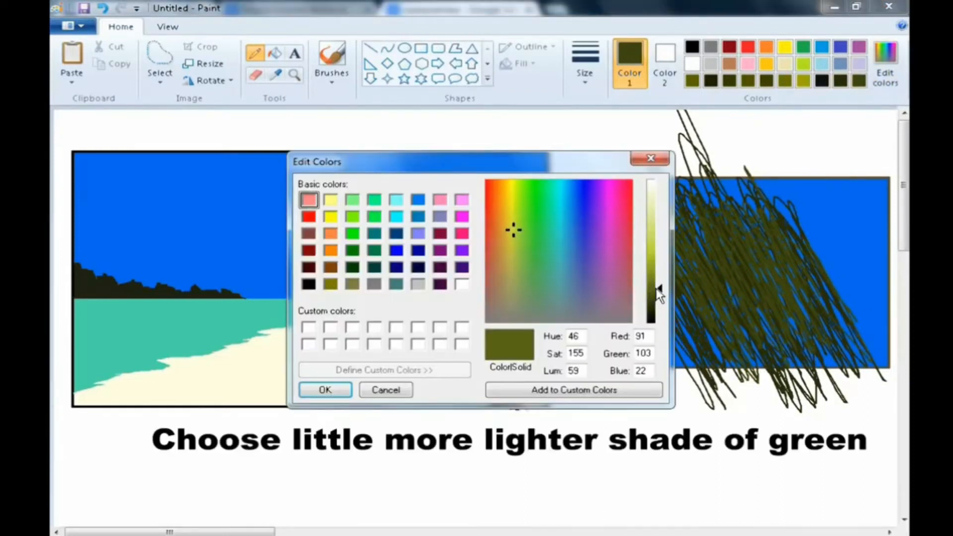
left_click(325, 389)
mouse_move(647, 248)
left_mouse_down()
mouse_move(781, 381)
mouse_move(758, 284)
mouse_move(773, 269)
mouse_move(777, 298)
mouse_move(739, 222)
mouse_move(786, 214)
mouse_move(776, 248)
mouse_move(745, 237)
mouse_move(716, 252)
mouse_move(736, 279)
mouse_move(766, 235)
mouse_move(848, 325)
mouse_move(789, 246)
mouse_move(866, 420)
mouse_move(735, 311)
mouse_move(676, 246)
mouse_move(706, 304)
mouse_move(713, 357)
mouse_move(696, 386)
mouse_move(685, 349)
mouse_move(699, 366)
left_mouse_up()
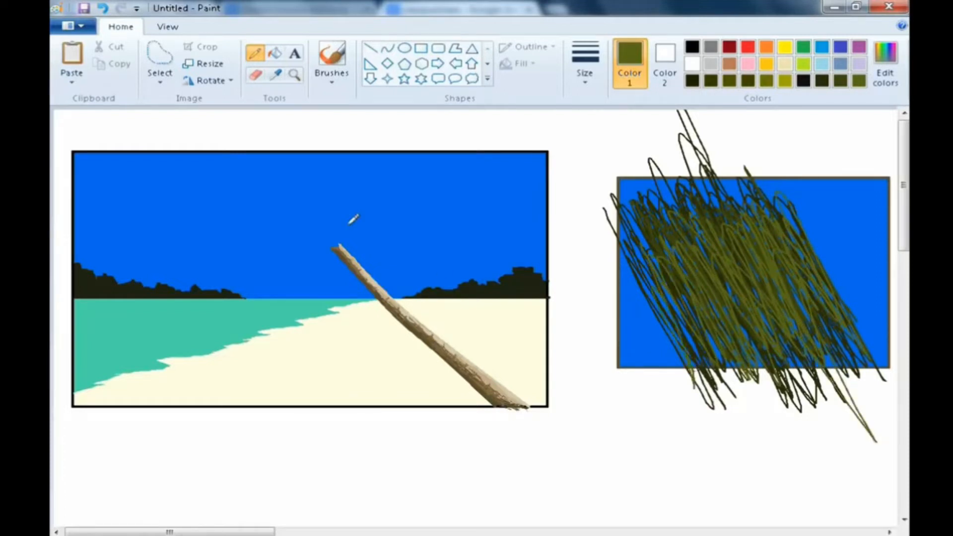
- Cut a leaf shape out of the green texture with free-form selection and move it onto the top of the trunk
left_click(171, 88)
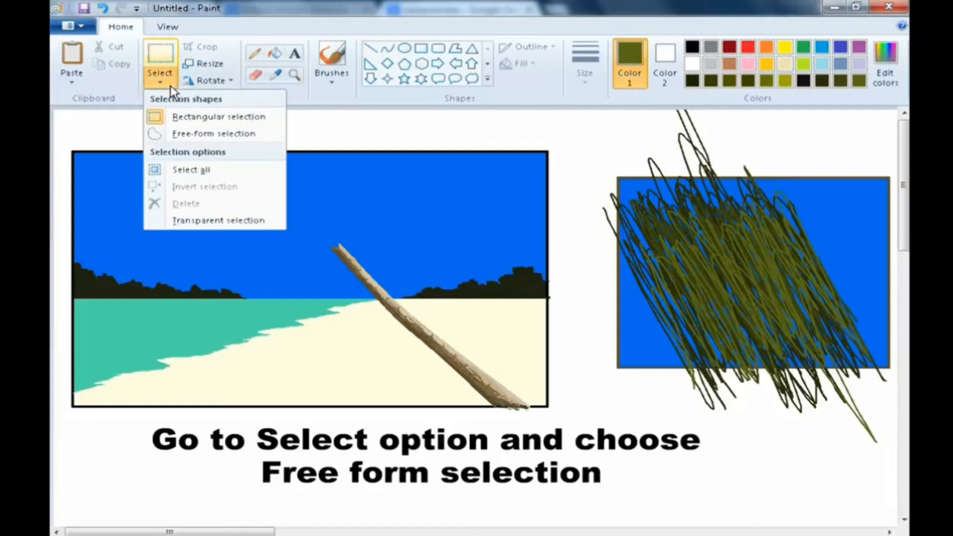
left_click(175, 132)
mouse_move(675, 266)
left_mouse_down()
mouse_move(762, 290)
mouse_move(808, 338)
mouse_move(751, 309)
mouse_move(756, 324)
mouse_move(740, 316)
mouse_move(751, 326)
mouse_move(732, 304)
mouse_move(735, 328)
mouse_move(658, 268)
mouse_move(704, 279)
mouse_move(545, 256)
mouse_move(434, 265)
left_mouse_up()
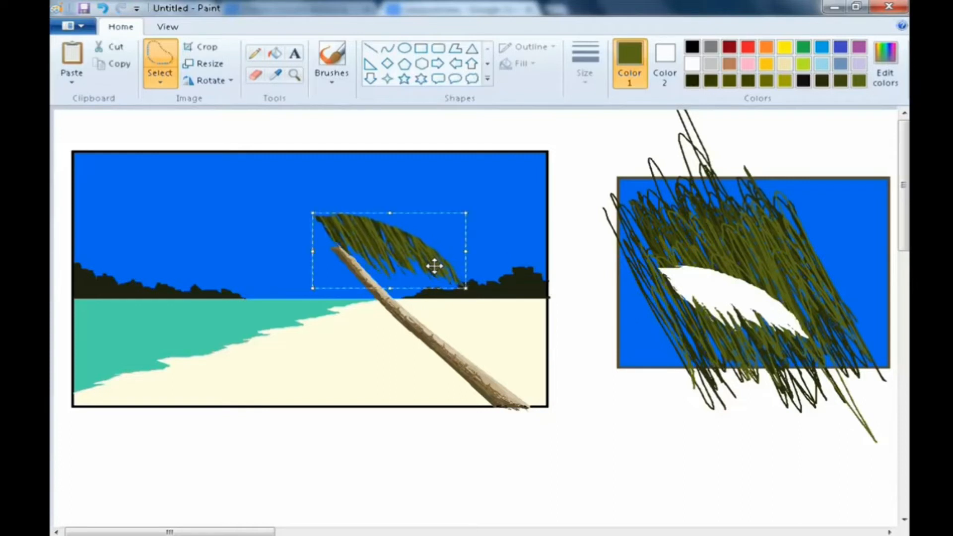
left_click(727, 482)
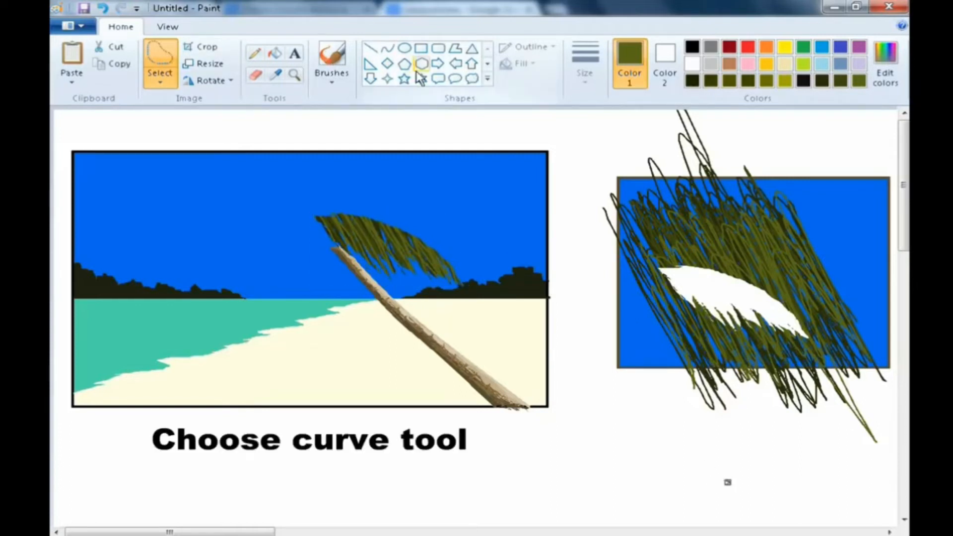
- Draw a curved midrib along the leaf with the Curve tool in a lighter green (Red 170, Green 193, Blue 40)
left_click(388, 49)
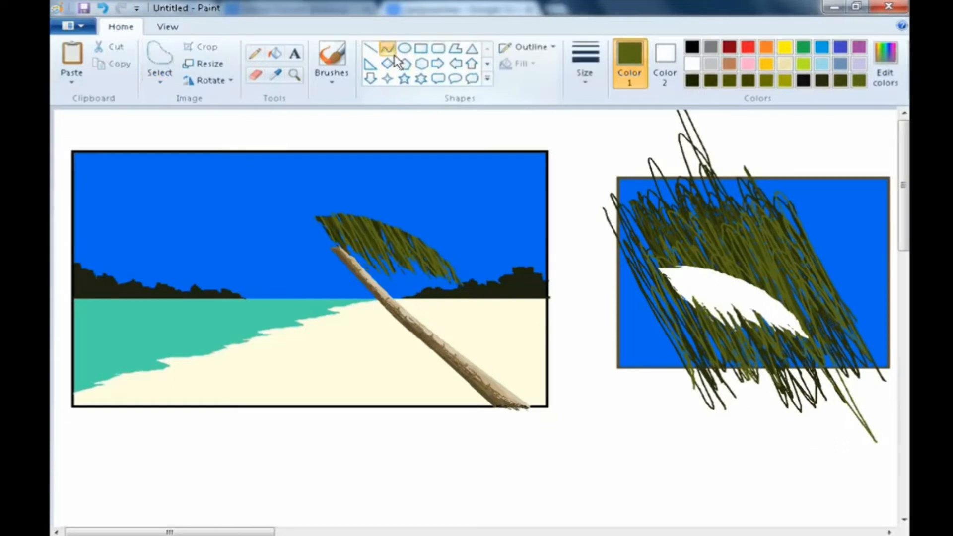
left_click(898, 75)
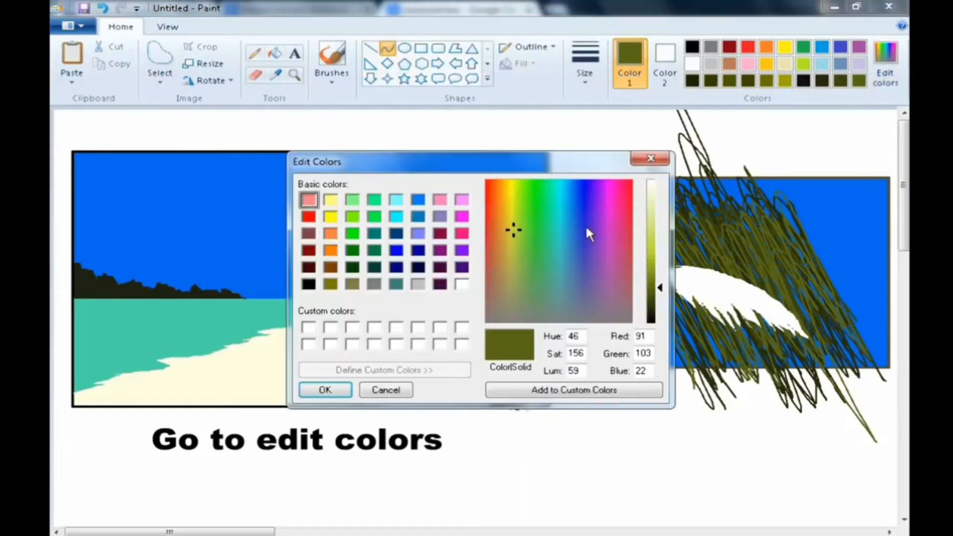
left_click(654, 257)
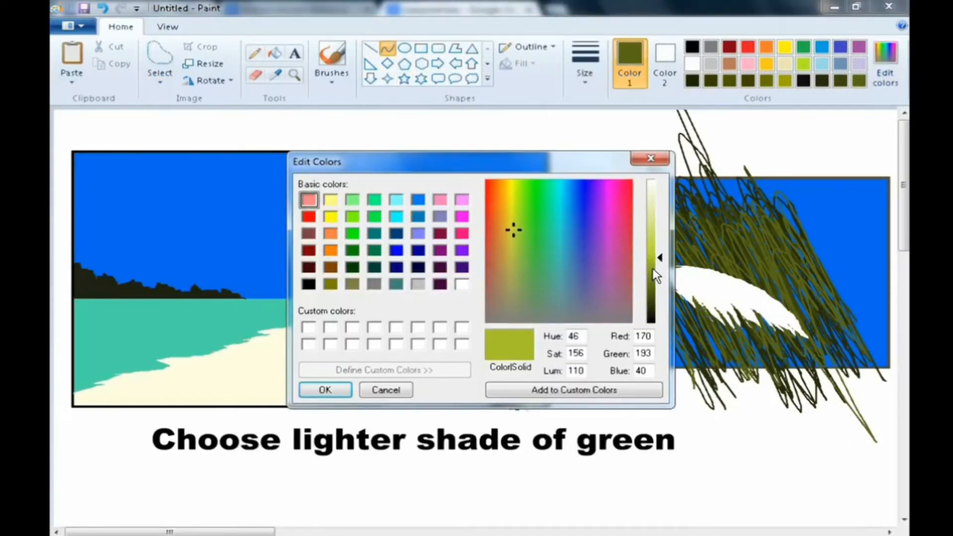
left_click(657, 274)
left_click(304, 394)
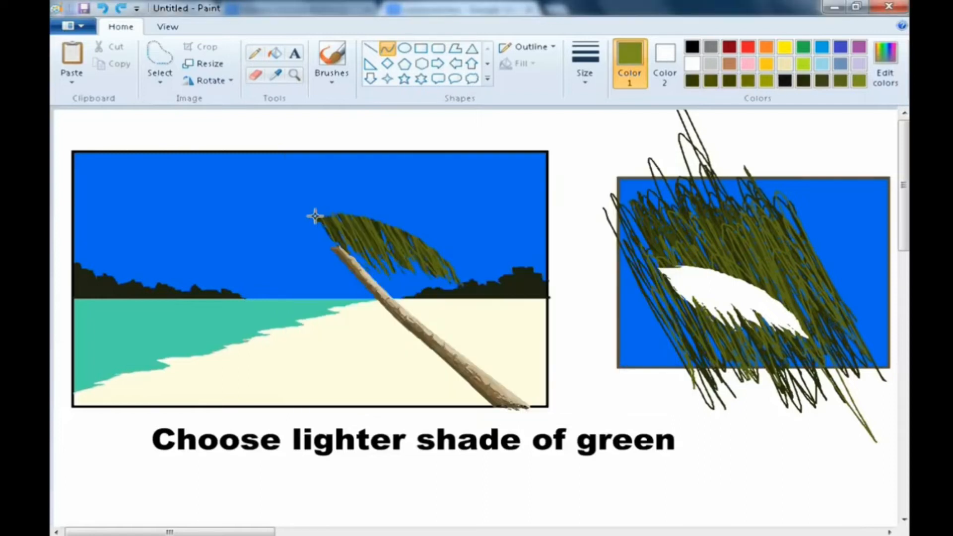
left_click_drag(318, 214, 445, 264)
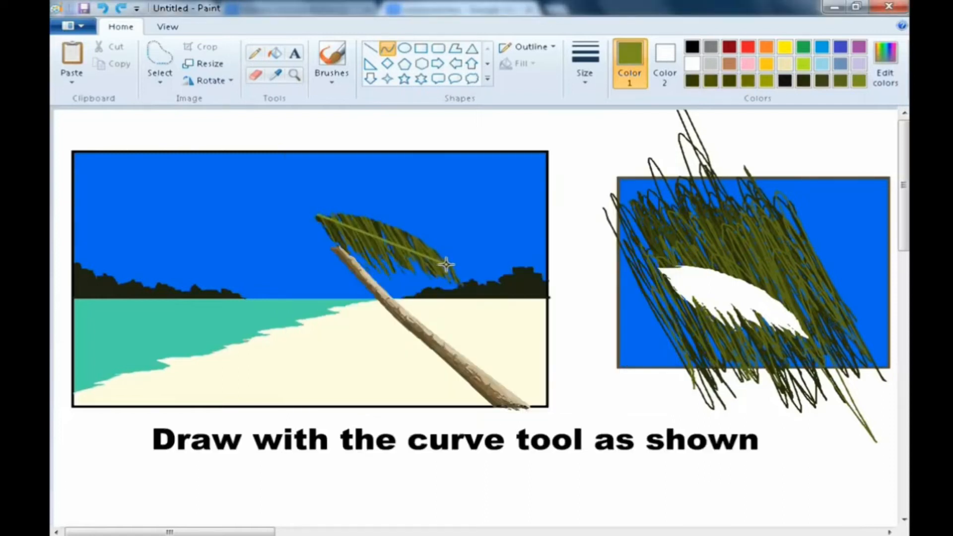
left_click_drag(398, 246, 396, 221)
left_click(637, 444)
- Select the used texture frame beside the picture and delete it
left_click(159, 80)
left_click(201, 114)
left_click_drag(893, 443, 587, 110)
key("Delete")
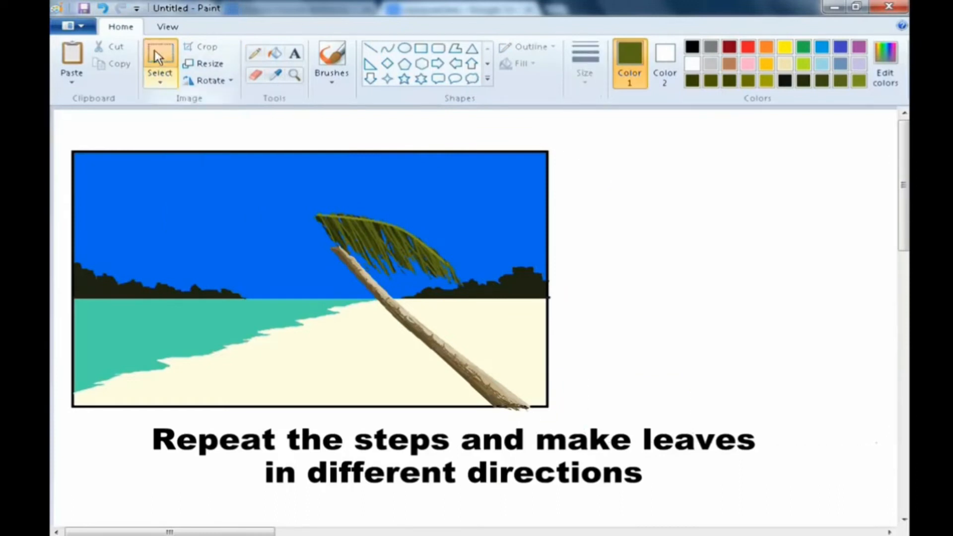
- Draw a new rectangular frame beside the picture and fill it with the sky blue picked from the picture
left_click(421, 48)
left_click_drag(592, 144, 896, 381)
left_click(276, 74)
right_click(385, 170)
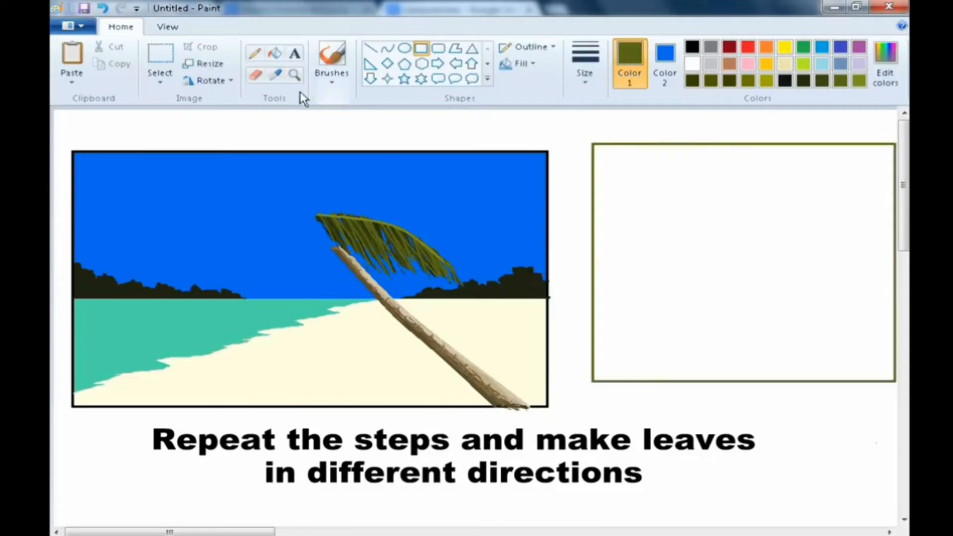
left_click(665, 60)
left_click(693, 63)
left_click(279, 76)
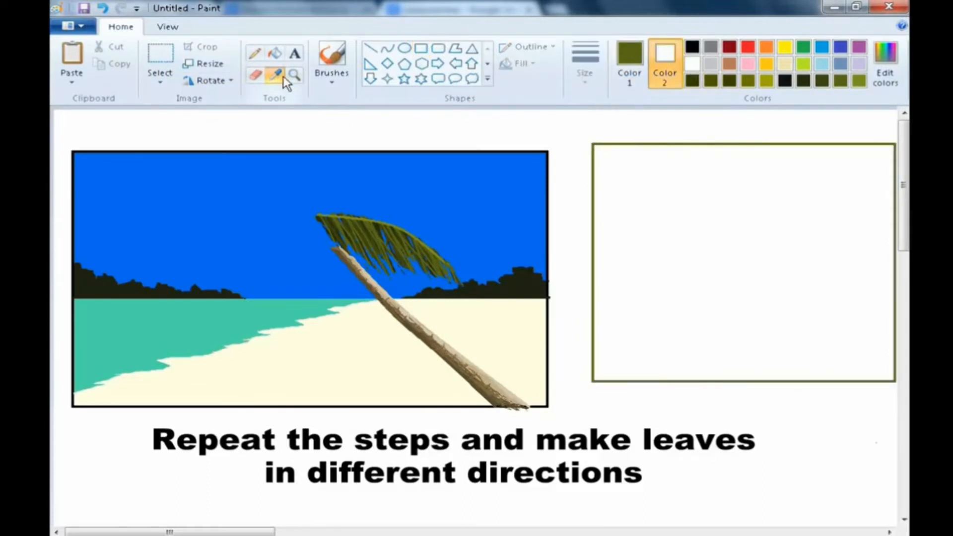
left_click(366, 179)
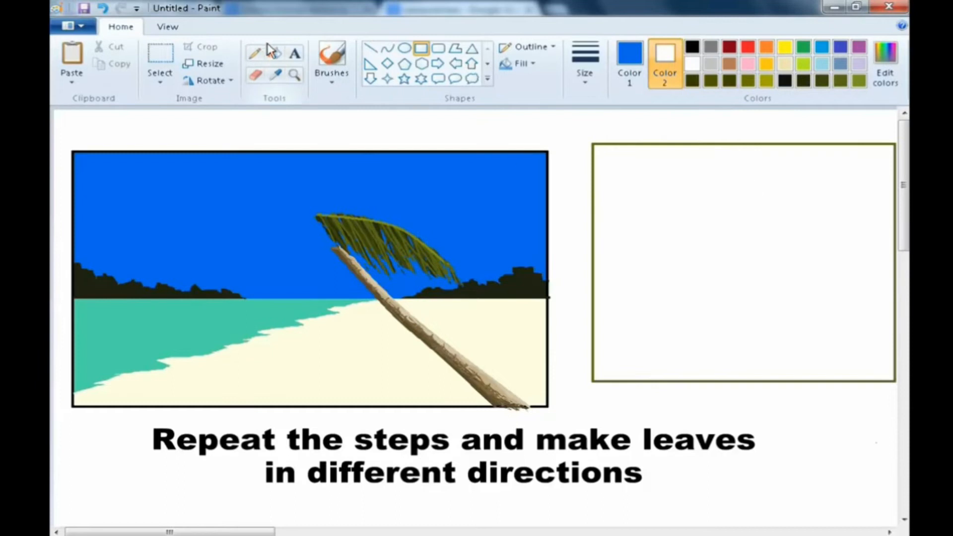
left_click(268, 50)
left_click(734, 260)
- Scribble dense dark green pencil strokes across the new blue frame
left_click(255, 53)
left_click(692, 80)
mouse_move(642, 218)
left_mouse_down()
mouse_move(615, 245)
mouse_move(640, 238)
mouse_move(640, 355)
mouse_move(691, 353)
mouse_move(754, 274)
mouse_move(819, 225)
mouse_move(833, 105)
mouse_move(665, 377)
mouse_move(714, 323)
mouse_move(754, 185)
mouse_move(782, 244)
mouse_move(761, 181)
mouse_move(808, 187)
mouse_move(793, 234)
mouse_move(754, 225)
mouse_move(724, 342)
mouse_move(654, 298)
mouse_move(710, 233)
mouse_move(871, 193)
mouse_move(735, 318)
mouse_move(695, 209)
mouse_move(670, 333)
mouse_move(738, 294)
left_mouse_up()
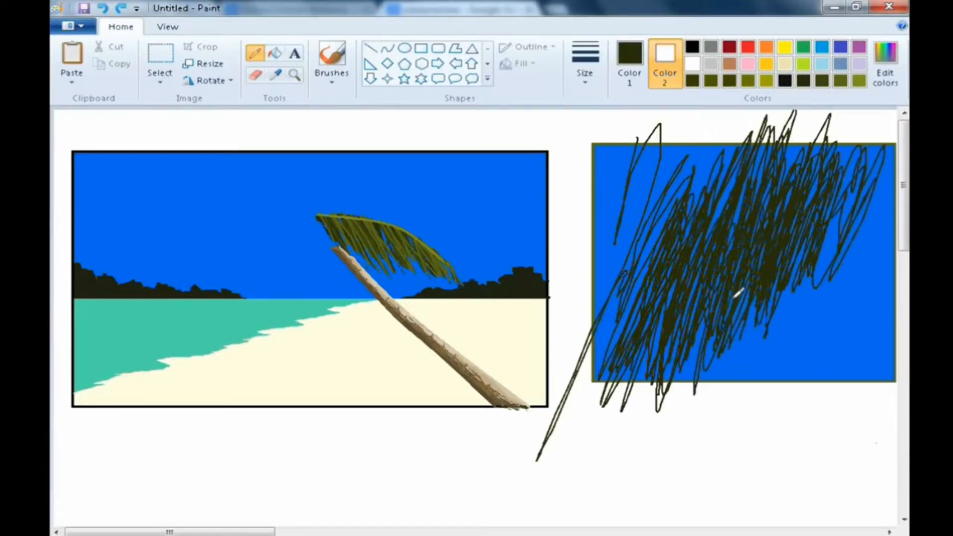
- Pick the leaf's green from the palm and add lighter pencil strokes over the dark scribble
left_click(276, 75)
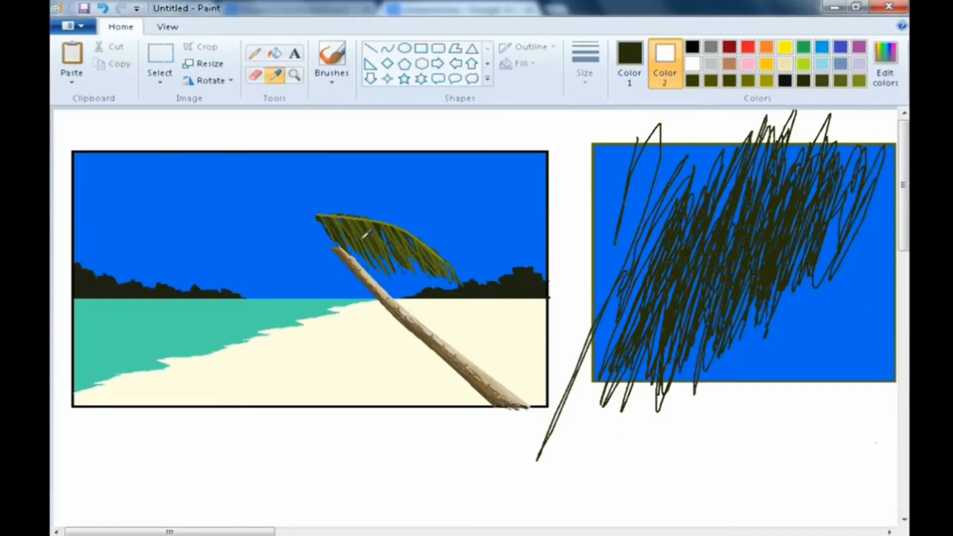
left_click(368, 234)
mouse_move(670, 315)
left_mouse_down()
mouse_move(732, 216)
mouse_move(721, 317)
mouse_move(735, 323)
mouse_move(804, 153)
mouse_move(817, 218)
mouse_move(768, 247)
mouse_move(794, 204)
mouse_move(762, 262)
mouse_move(716, 234)
mouse_move(646, 359)
left_mouse_up()
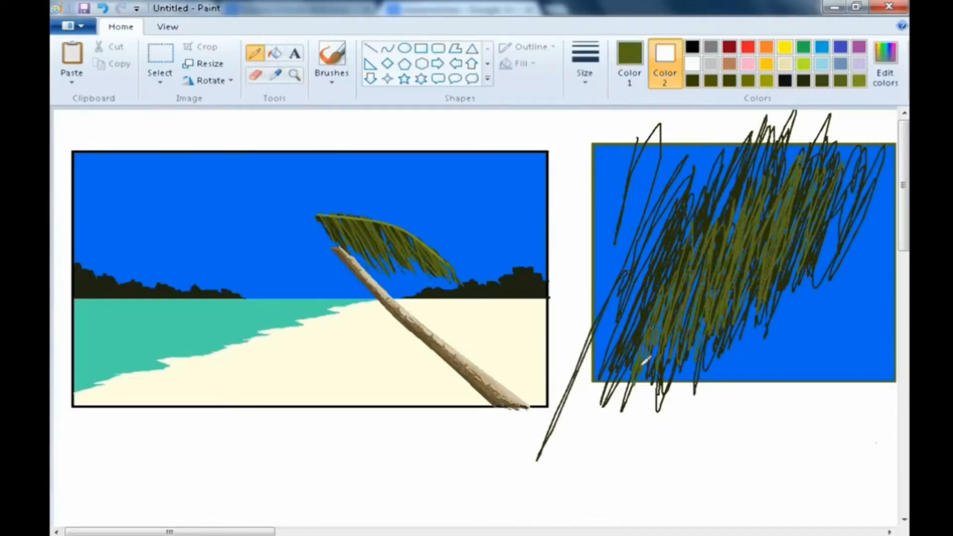
left_click(275, 75)
left_click(373, 226)
left_click(276, 75)
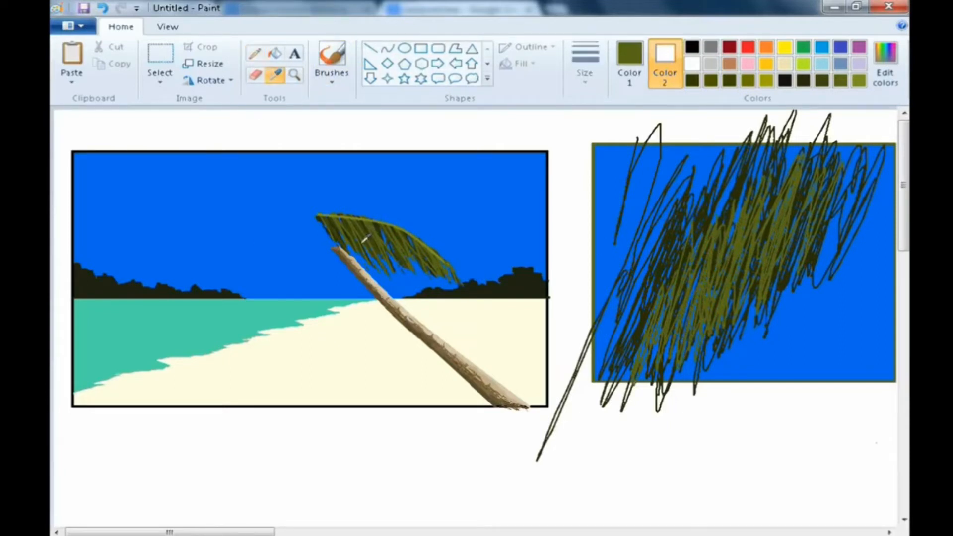
left_click(366, 228)
mouse_move(677, 320)
left_mouse_down()
mouse_move(685, 346)
mouse_move(781, 188)
mouse_move(792, 187)
mouse_move(790, 216)
mouse_move(805, 204)
mouse_move(681, 270)
mouse_move(682, 242)
mouse_move(677, 335)
left_mouse_up()
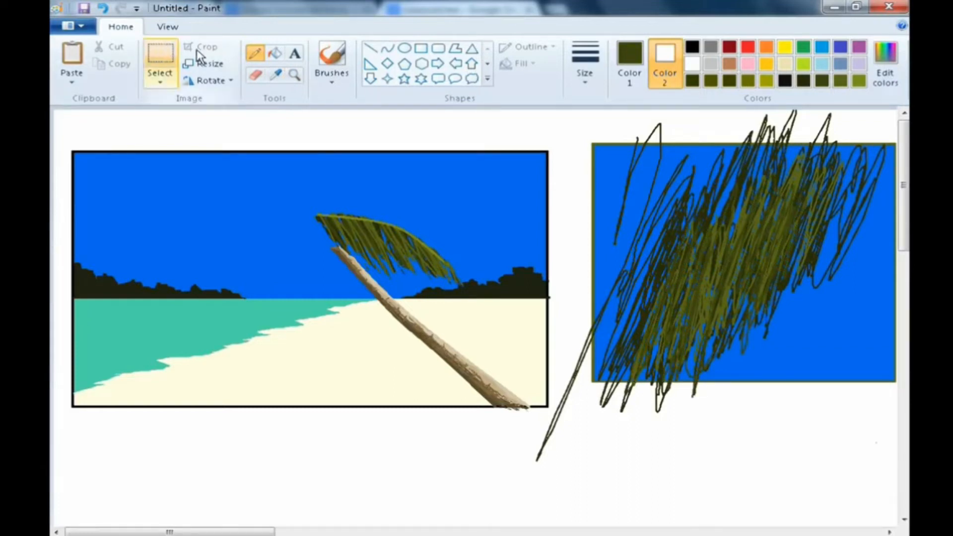
- Select a leaf-shaped area of the new texture with free-form selection, then copy and paste it
left_click(160, 82)
left_click(194, 132)
mouse_move(760, 231)
left_mouse_down()
mouse_move(737, 249)
mouse_move(694, 333)
mouse_move(786, 230)
mouse_move(756, 232)
left_mouse_up()
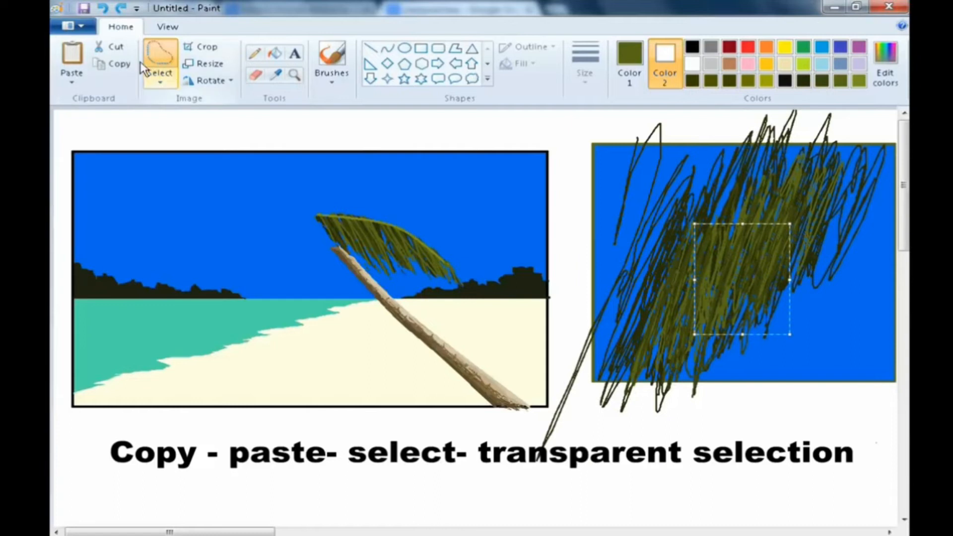
left_click(114, 63)
left_click(72, 55)
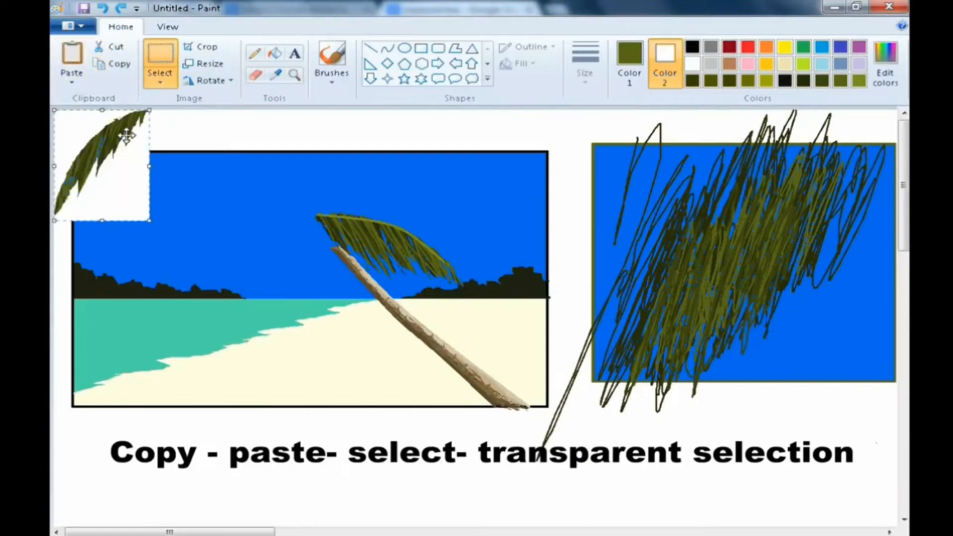
- Make the selection transparent and place the pasted leaf to the left of the trunk's top
left_click(159, 83)
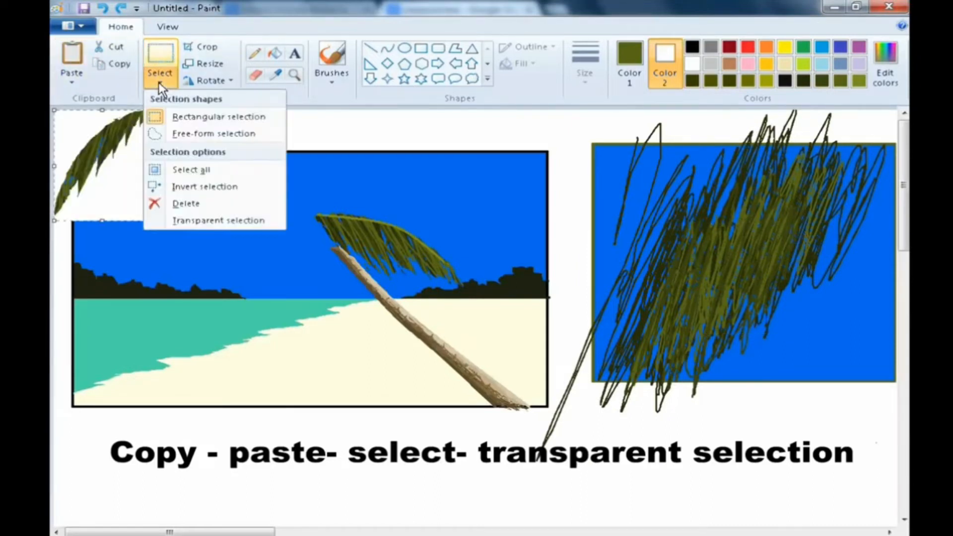
left_click(190, 219)
left_click_drag(88, 144, 249, 255)
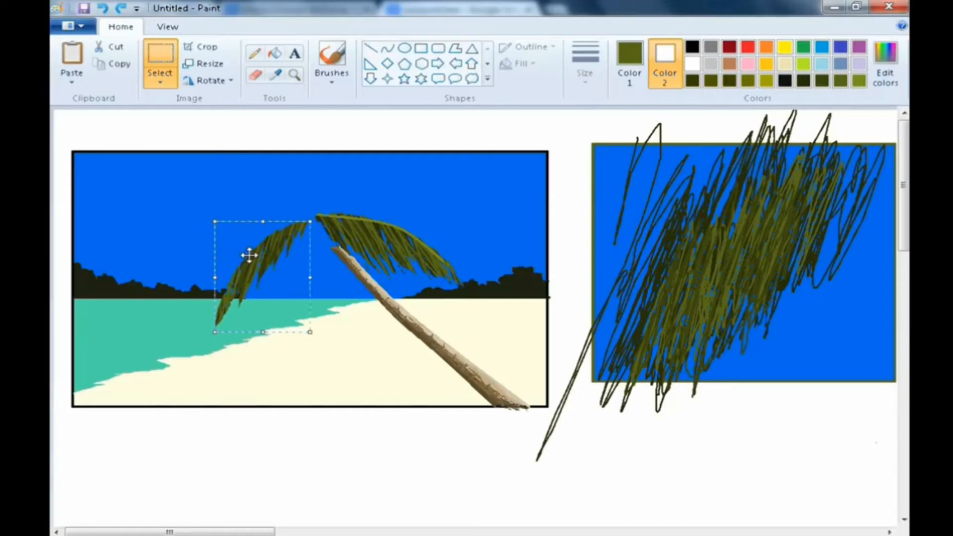
left_click(437, 460)
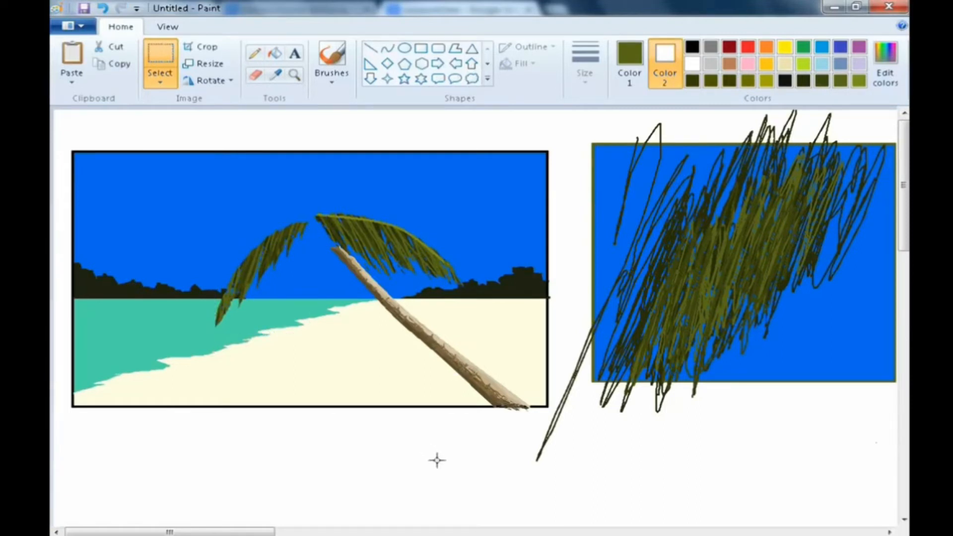
- Pick the leaf green and draw a curved midrib along the new left leaf with the Curve tool
left_click(387, 48)
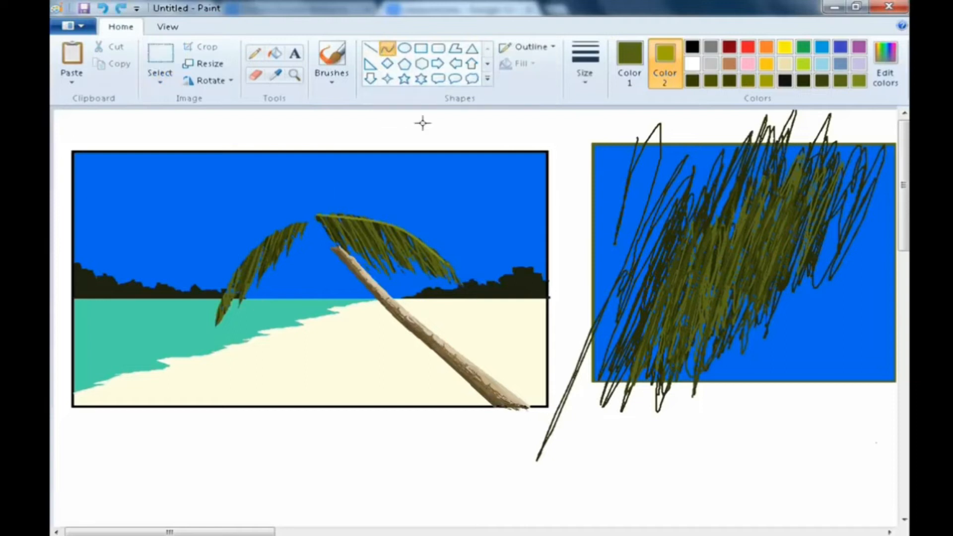
left_click(276, 75)
left_click(364, 219)
left_click_drag(306, 222, 214, 321)
left_click_drag(276, 255, 260, 236)
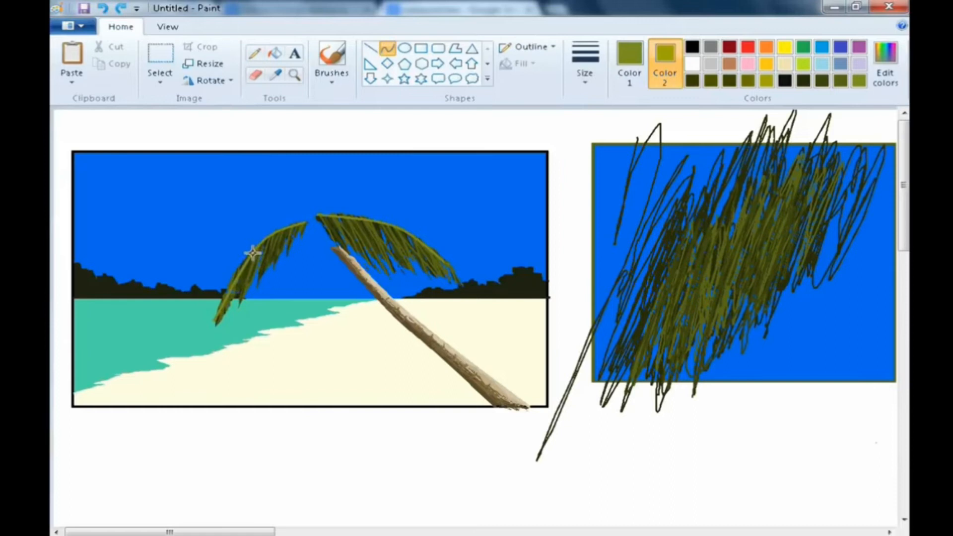
left_click_drag(252, 253, 236, 264)
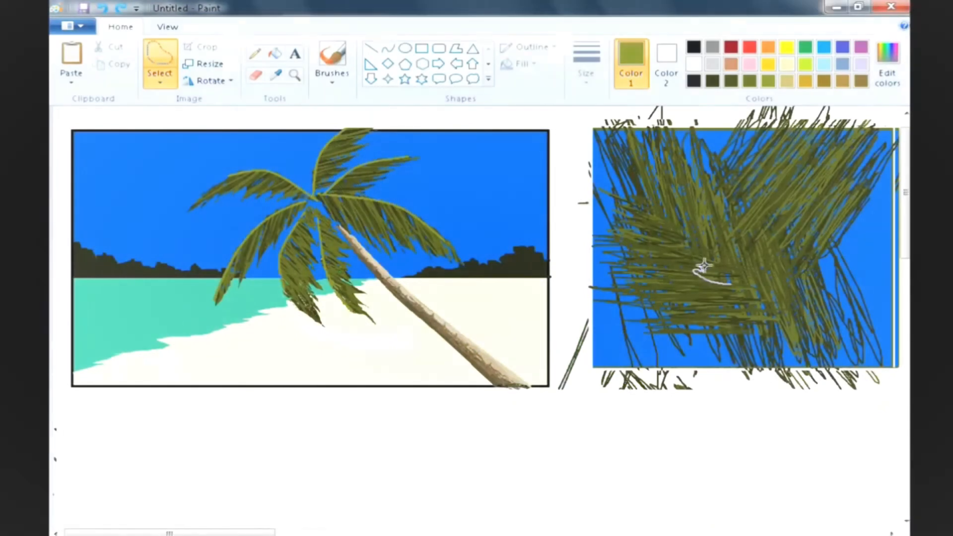
- Copy another leaf shape from the texture, paste it and place it pointing up at the top of the palm
mouse_move(704, 266)
left_mouse_down()
mouse_move(684, 220)
mouse_move(727, 254)
mouse_move(736, 287)
mouse_move(717, 282)
left_mouse_up()
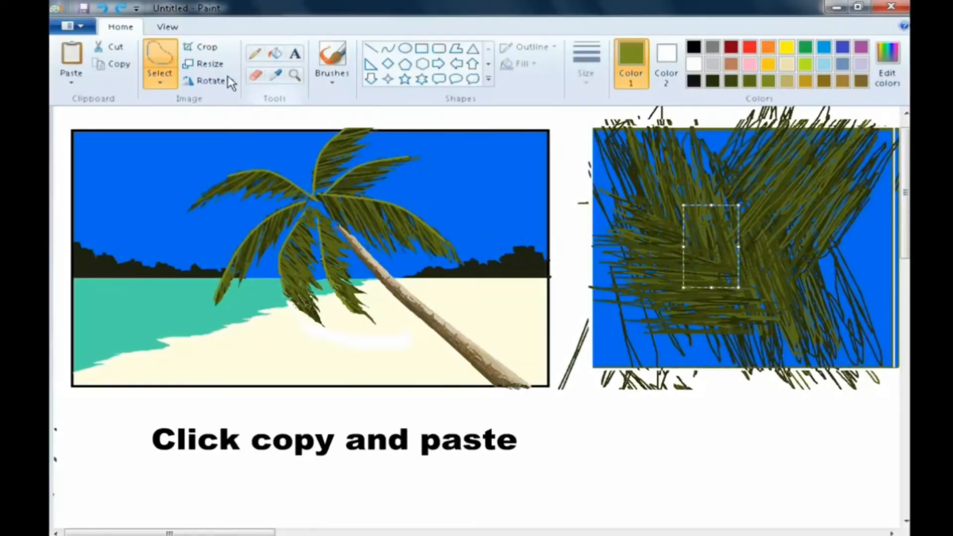
left_click(119, 65)
left_click(71, 57)
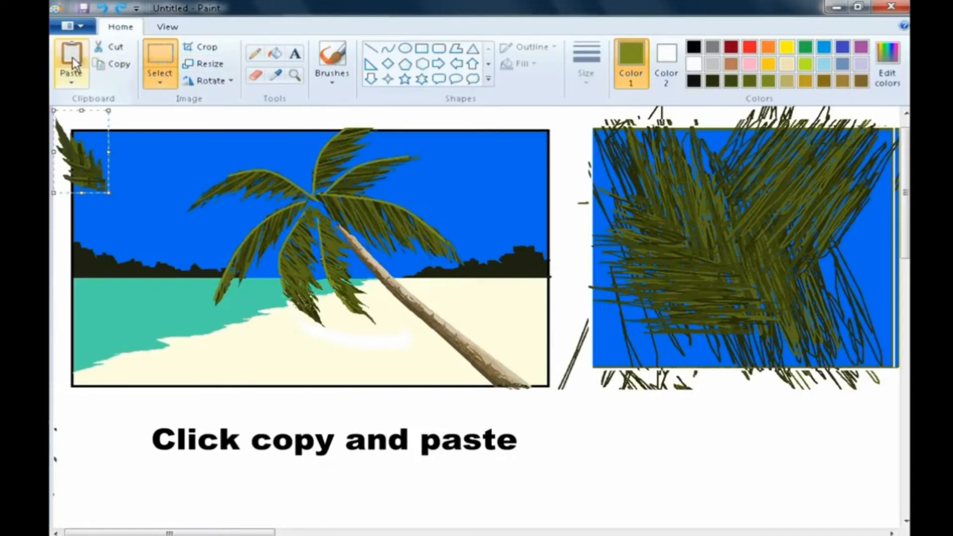
left_click_drag(97, 148, 296, 153)
- Pick the leaf green and draw a curved midrib along the upward leaf with the Curve tool
left_click(388, 48)
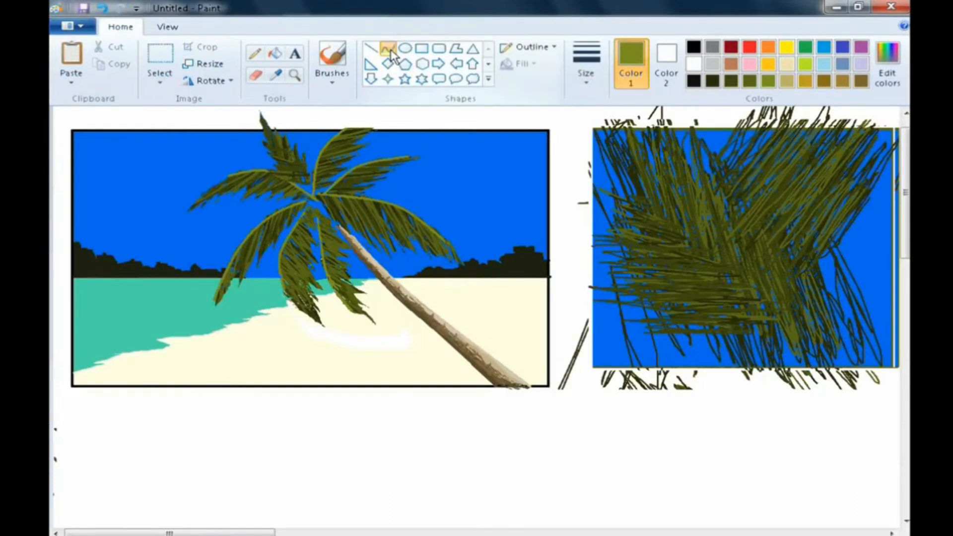
left_click(274, 76)
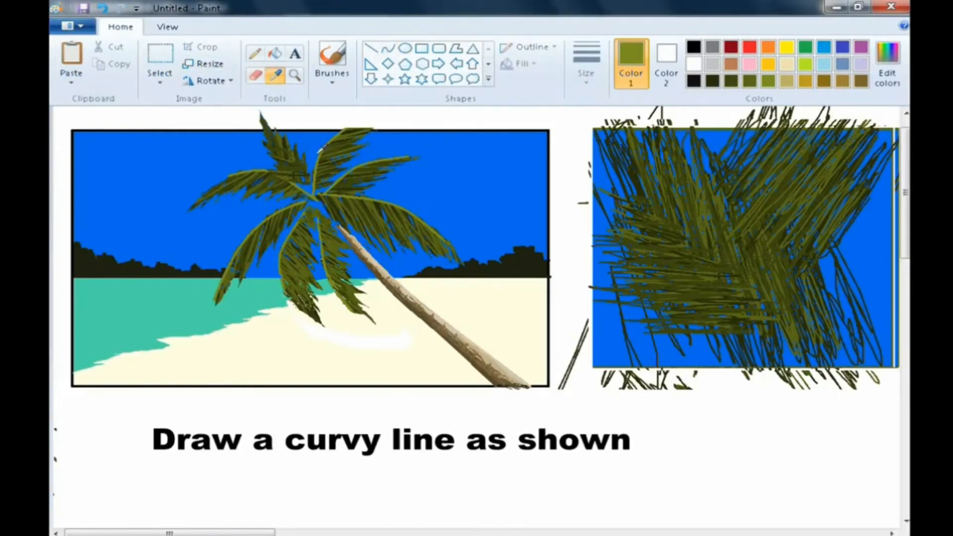
left_click(320, 155)
left_click_drag(265, 125, 285, 161)
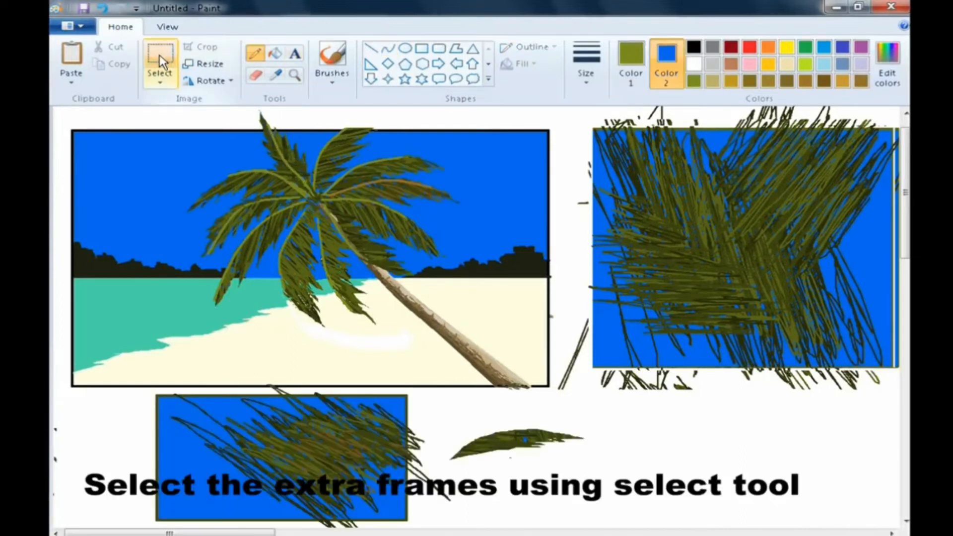
- Select the leftover frames and leaf below the picture and delete them with white as the background colour
left_click(159, 54)
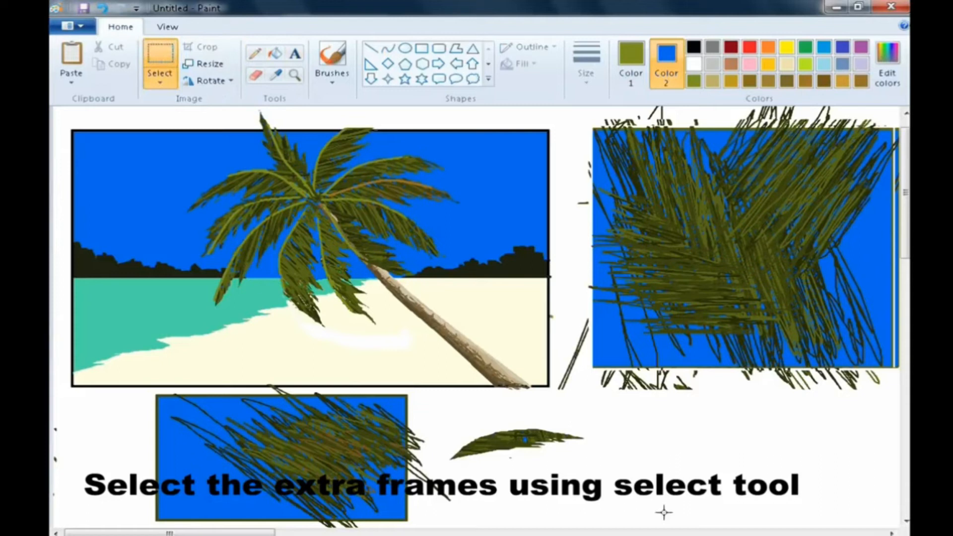
left_click_drag(624, 526, 337, 423)
left_click_drag(51, 382, 53, 387)
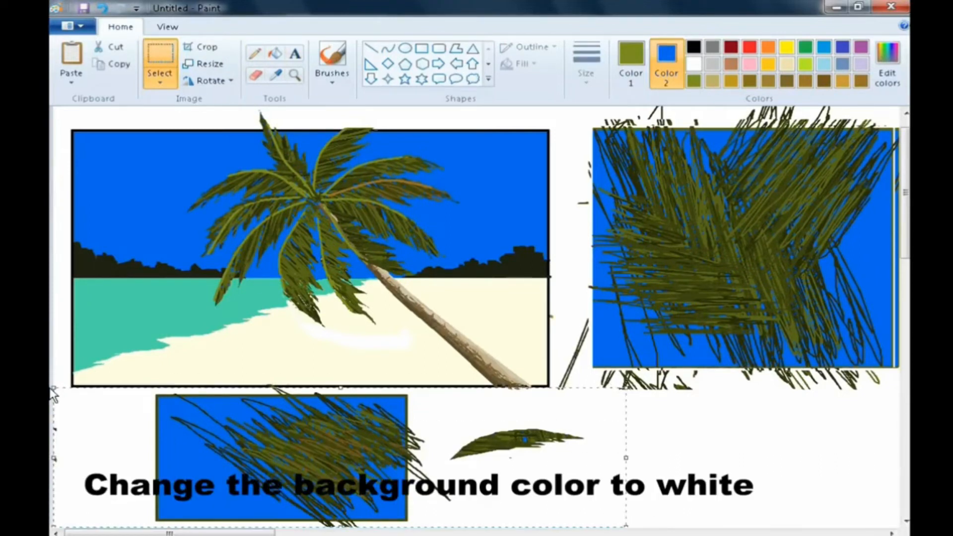
left_click(694, 64)
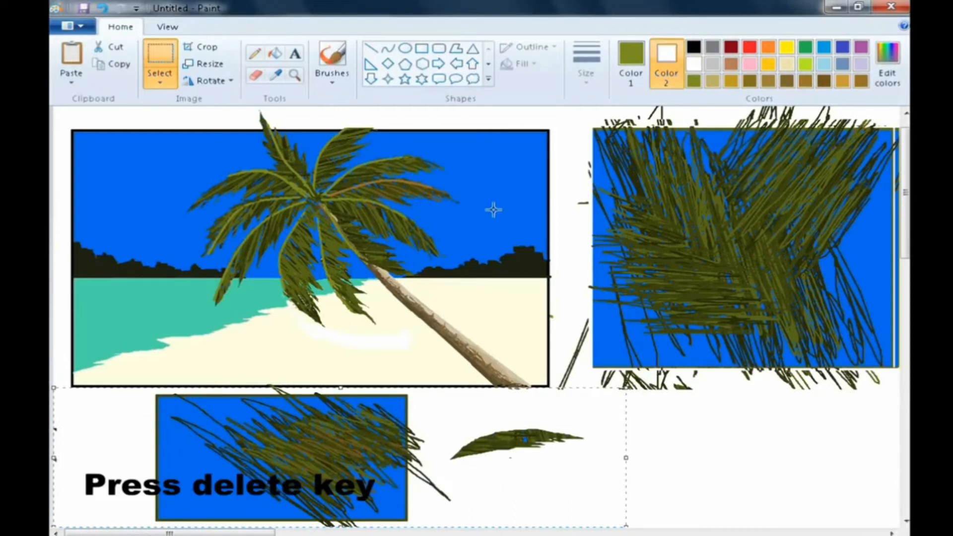
key("Delete")
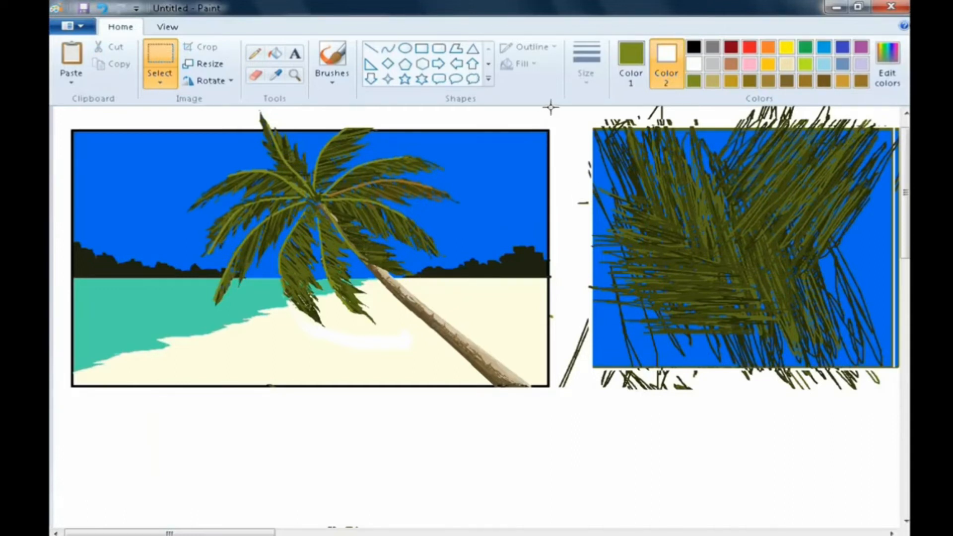
- Select the leaf texture frame beside the picture and delete it
left_click_drag(843, 468, 898, 486)
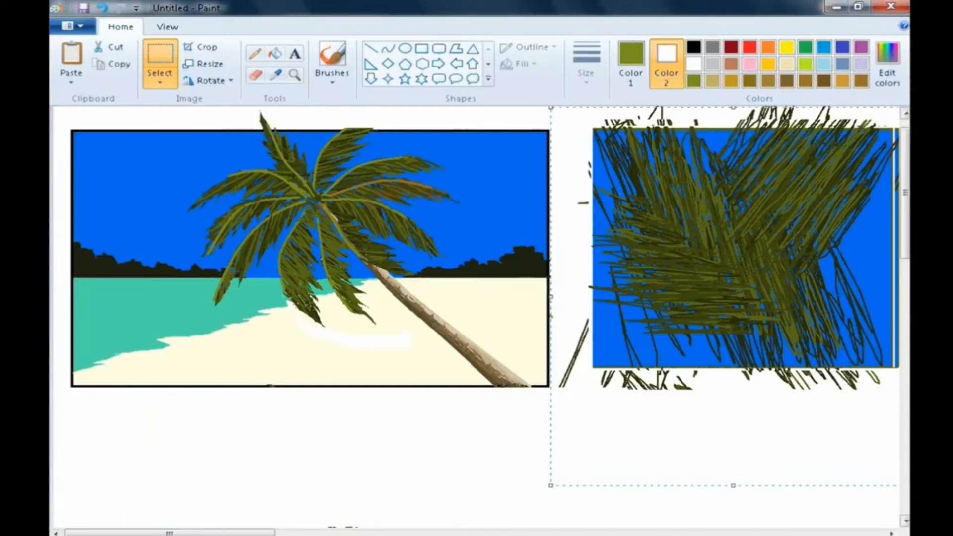
key("Delete")
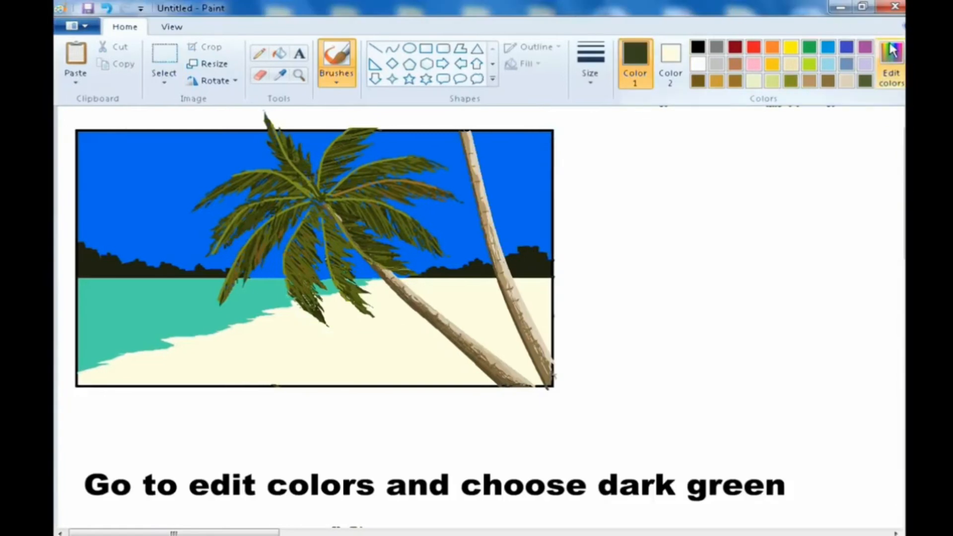
- Set a dark green of 45, 52, 27 as the colour, then choose the Airbrush with a smaller size
left_click(891, 51)
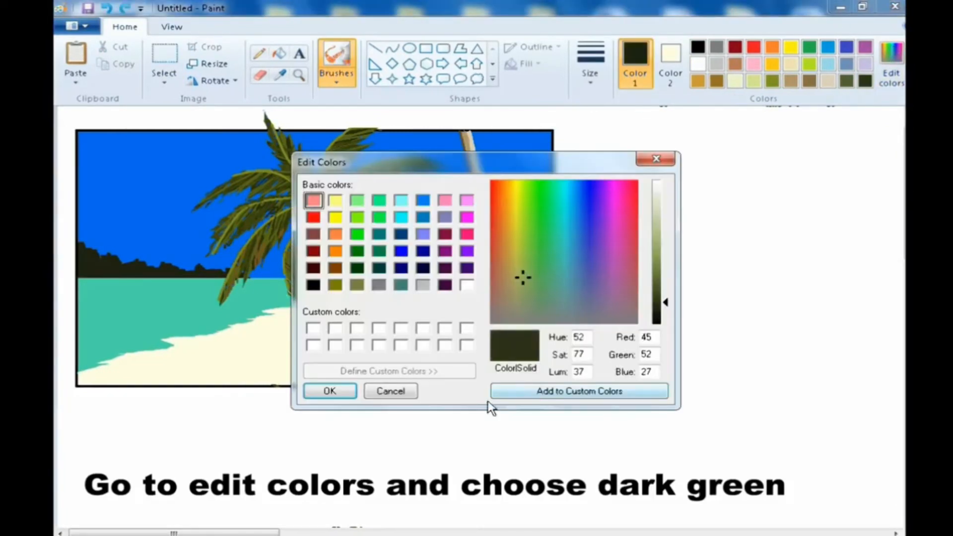
left_click(339, 392)
left_click(341, 82)
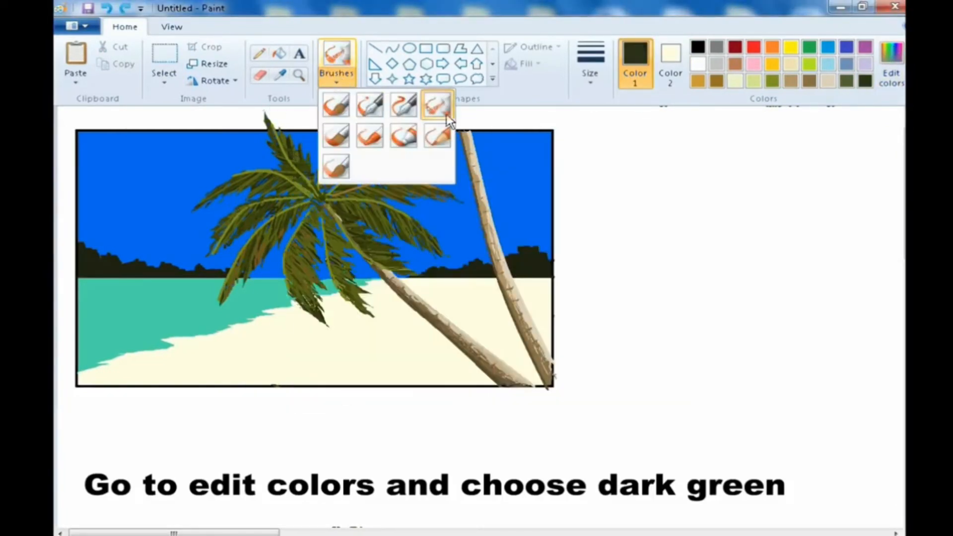
left_click(437, 112)
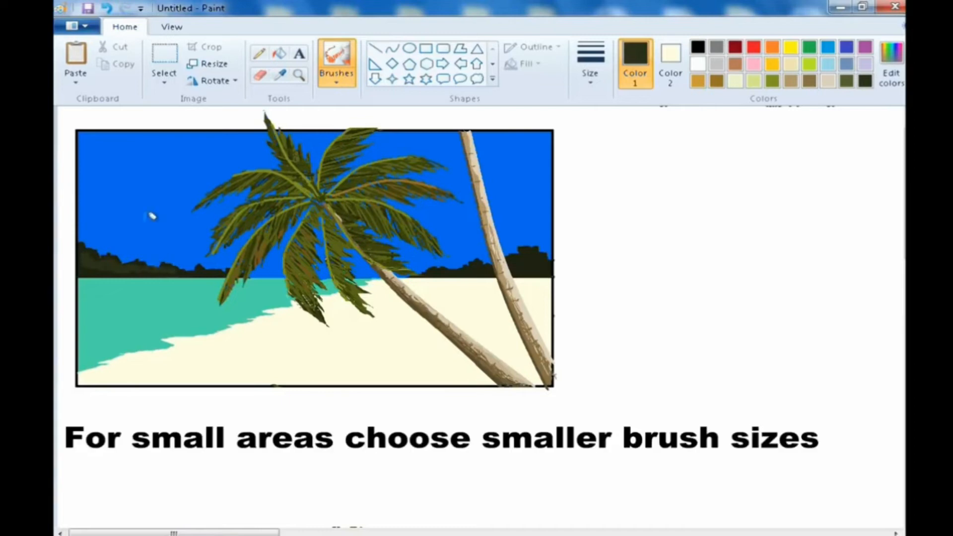
left_click(590, 67)
left_click(608, 145)
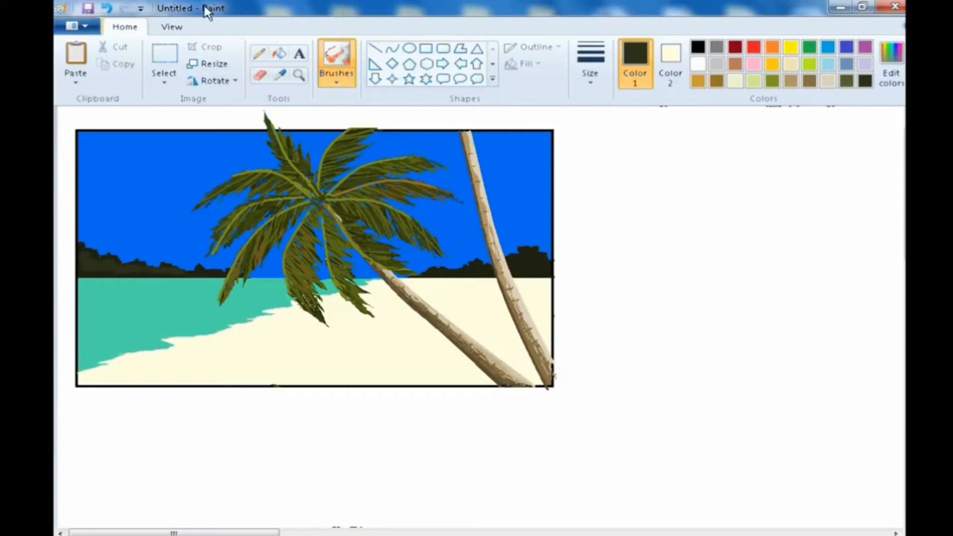
- Lighten the green in Edit Colors to 63, 72, 38
left_click(890, 64)
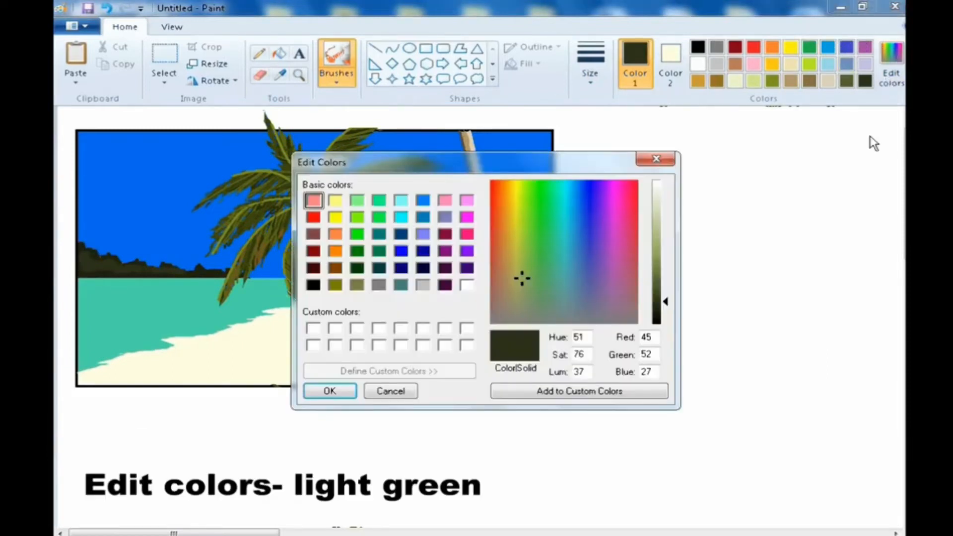
left_click(664, 296)
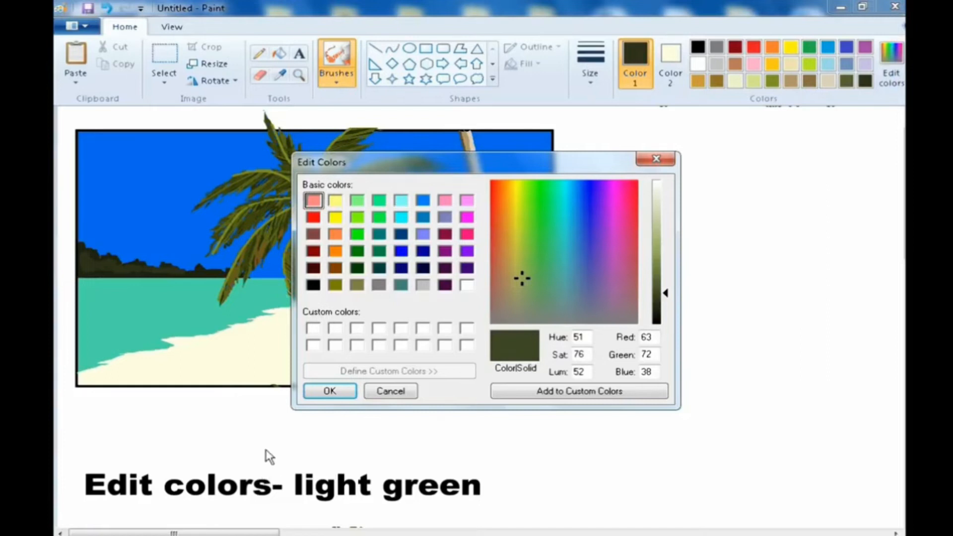
left_click(315, 390)
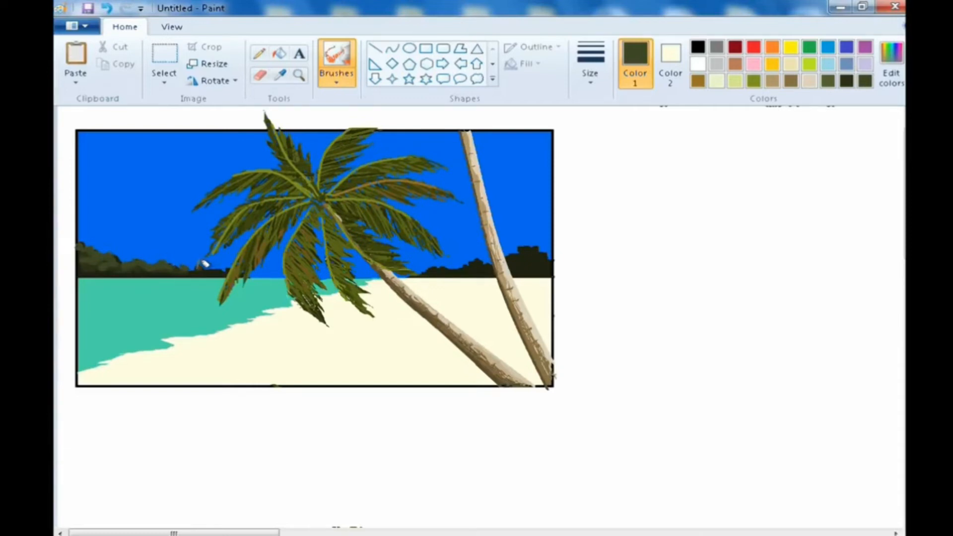
- Pick the sea colour with the Color picker and lighten it to 101, 220, 182 in Edit Colors
left_click(280, 76)
left_click(180, 293)
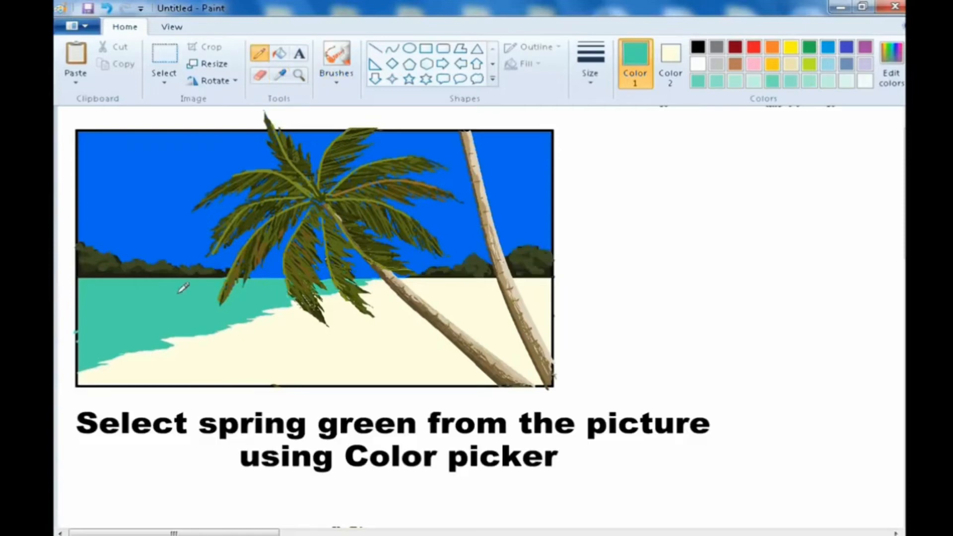
left_click(891, 64)
left_click(664, 234)
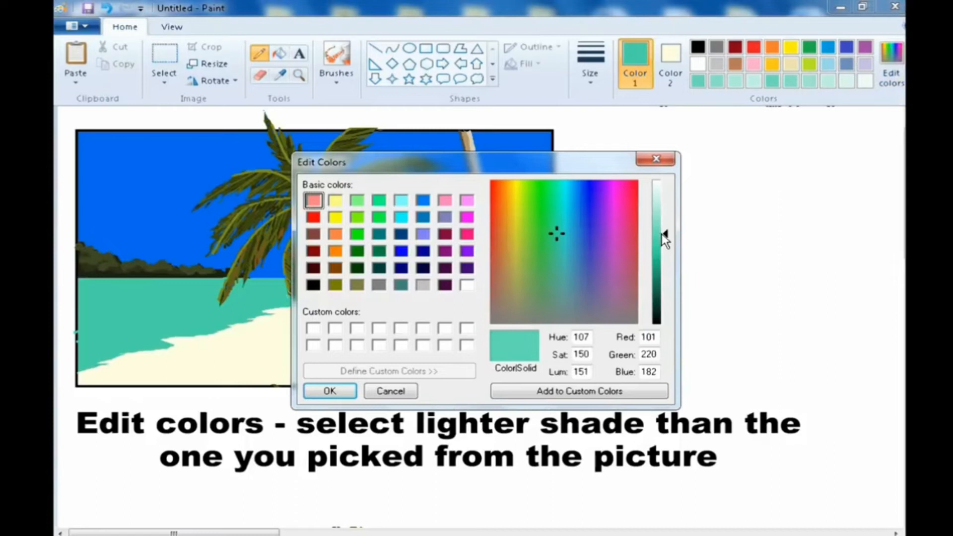
left_click(329, 390)
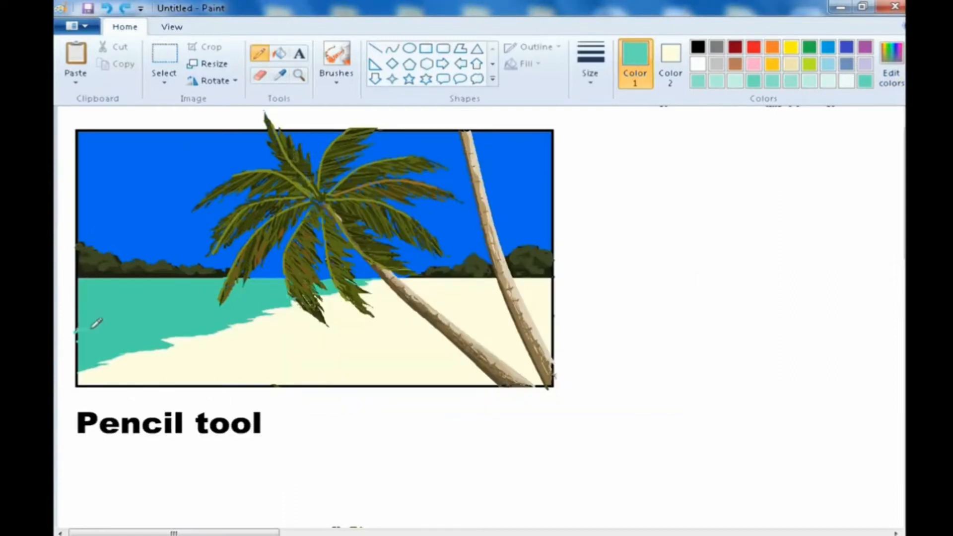
- Draw a wave line across the sea with the Pencil and fill the strip below it with the lighter shade
left_click_drag(173, 304, 210, 297)
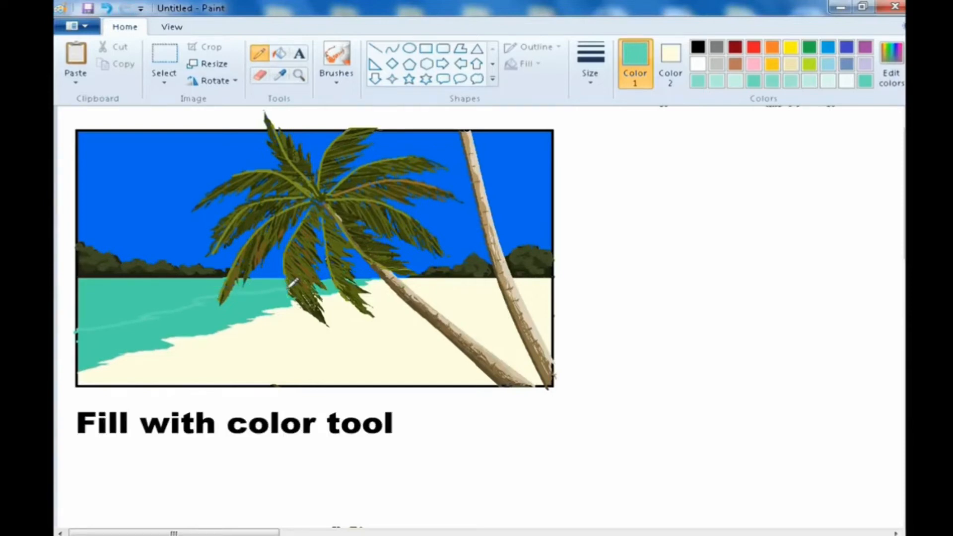
left_click(279, 53)
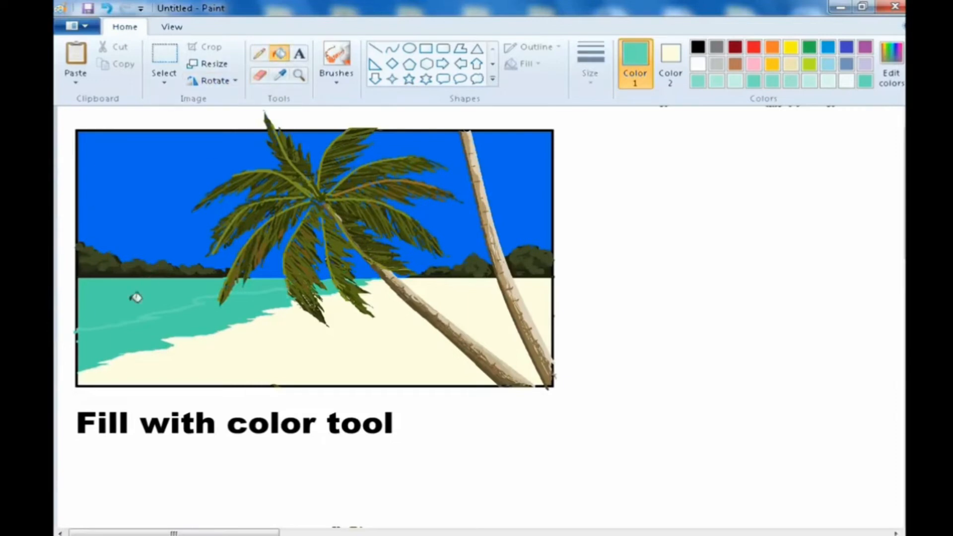
left_click(150, 317)
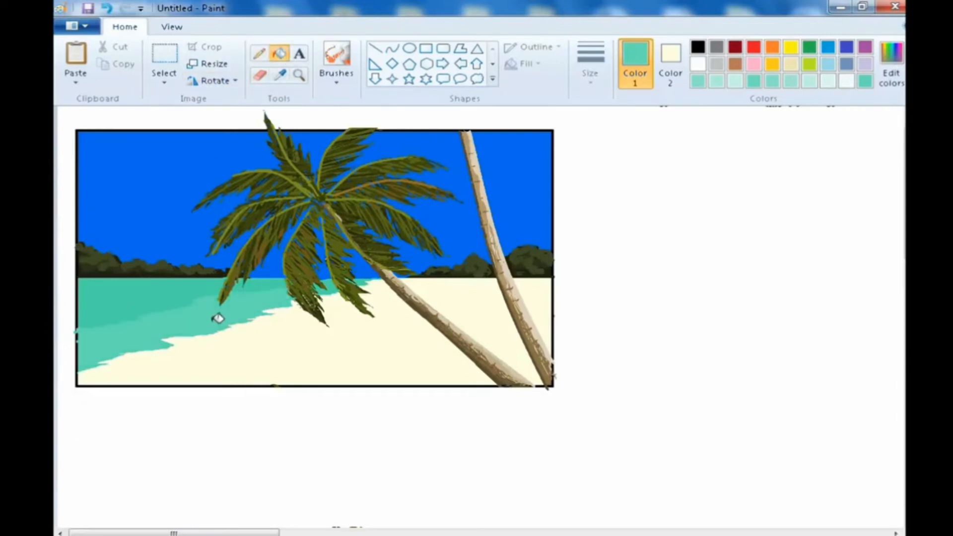
- With the Pencil active, lighten the colour to 151, 232, 205 in Edit Colors
left_click(259, 53)
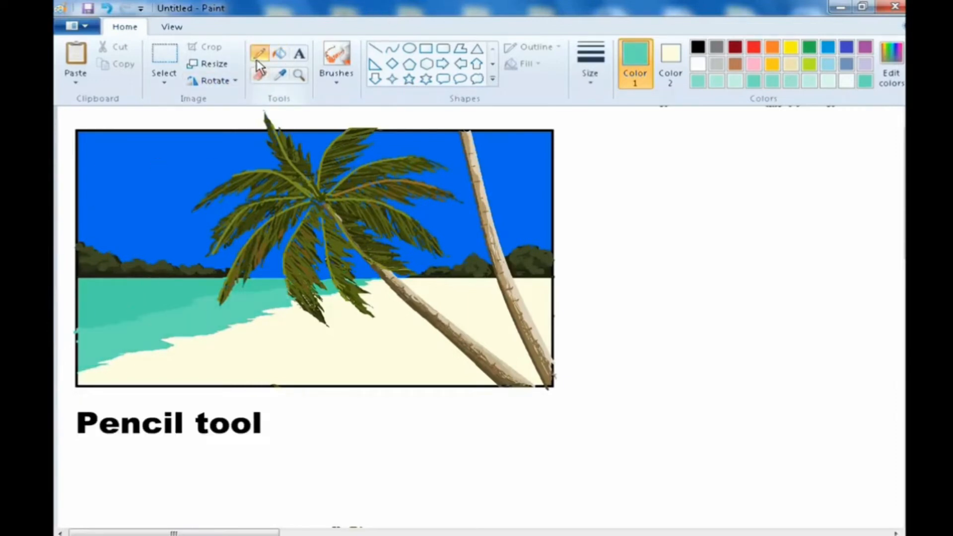
left_click(890, 62)
left_click_drag(658, 224, 660, 218)
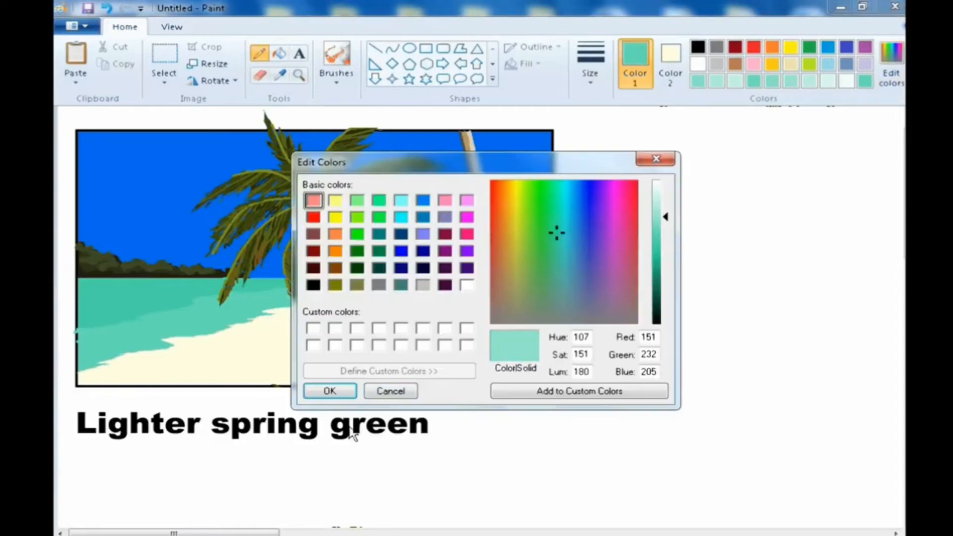
left_click(329, 391)
- Draw a second wave line nearer the shore and fill the band below it with the lighter green
left_click_drag(99, 340, 195, 314)
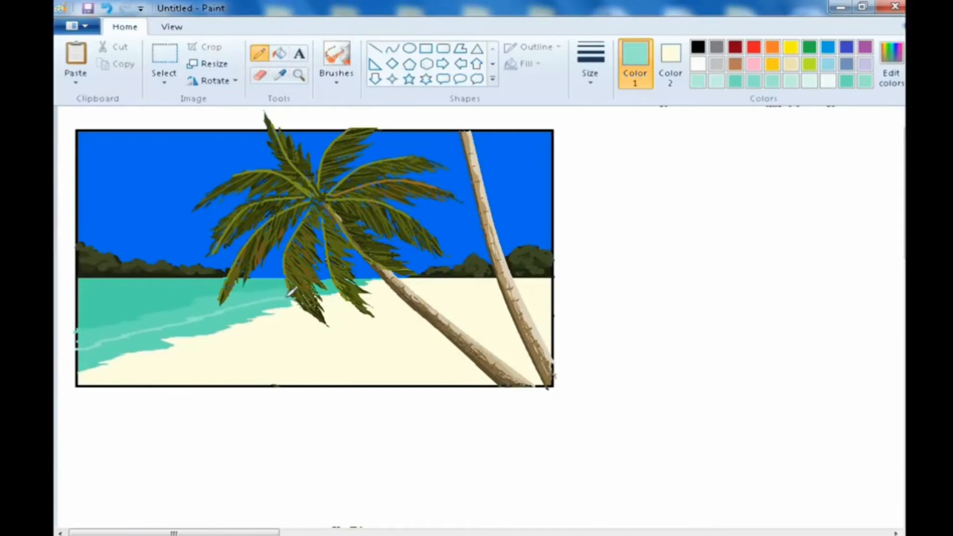
left_click(278, 53)
left_click(249, 309)
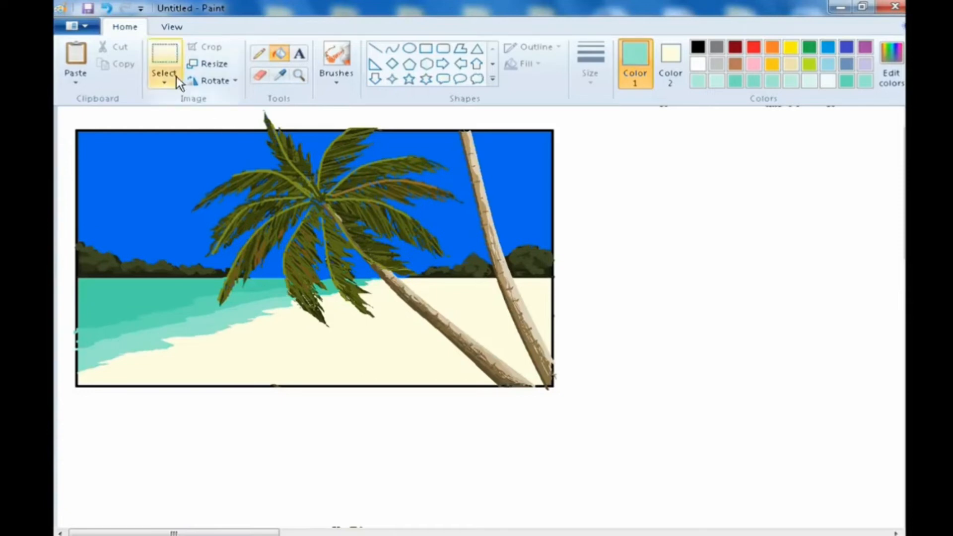
- Lighten the spring green a little further in Edit Colors for the next shoreline band
left_click(258, 53)
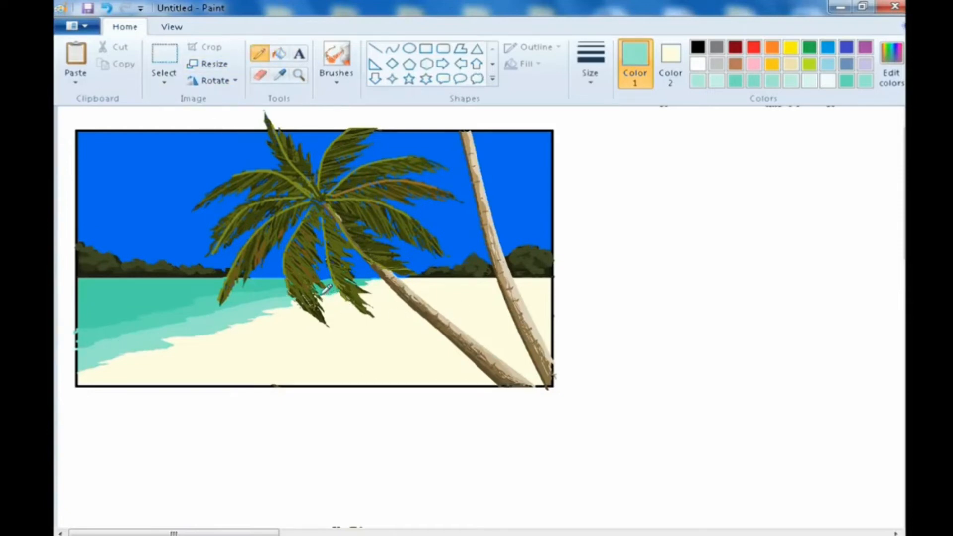
left_click(280, 54)
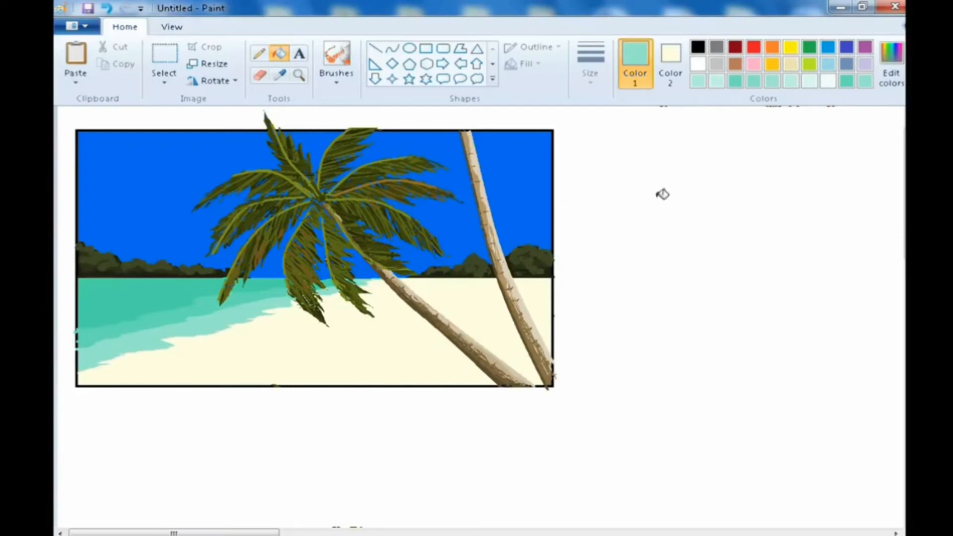
left_click(259, 54)
left_click(887, 65)
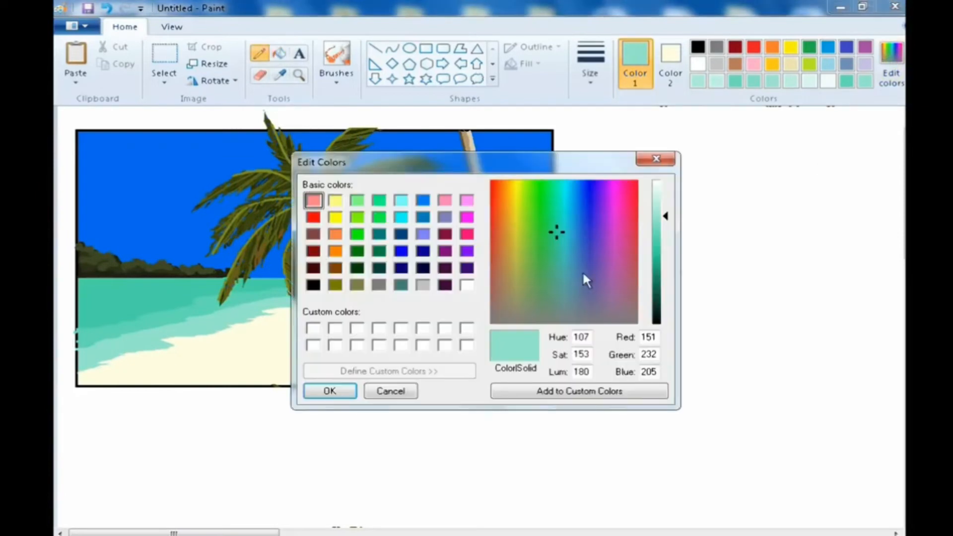
left_click(660, 200)
left_click(328, 390)
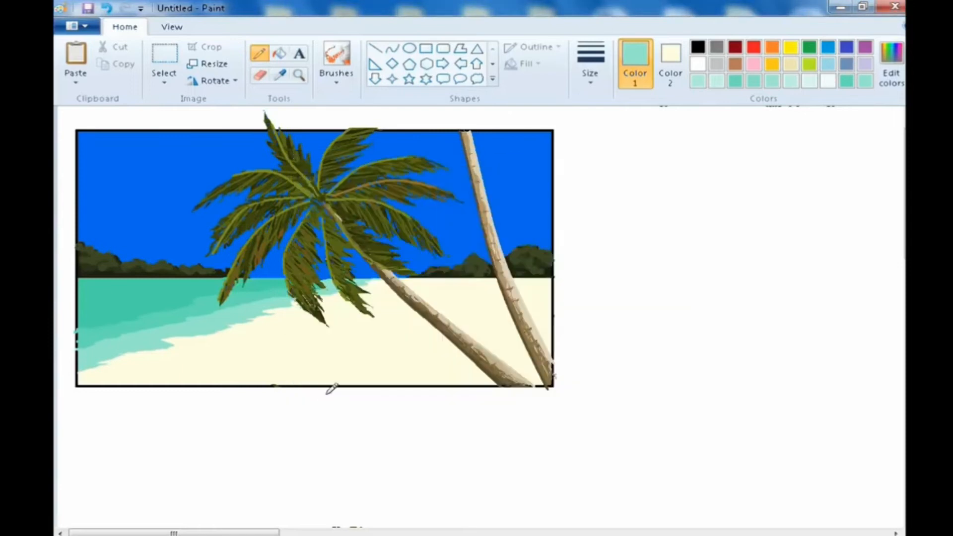
- Draw a long wave line along the shore with the Pencil and fill the band beneath it
mouse_move(81, 360)
left_mouse_down()
mouse_move(127, 337)
mouse_move(275, 304)
left_mouse_up()
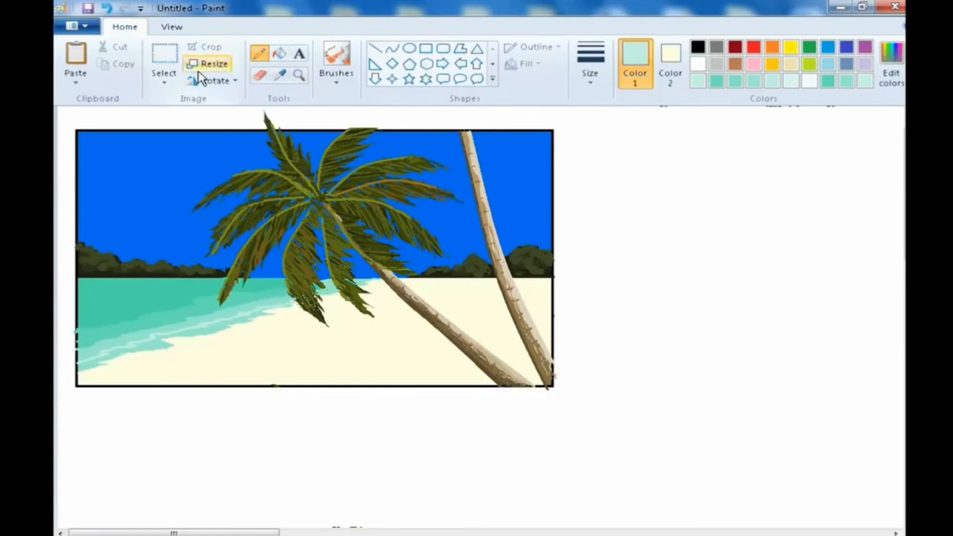
left_click(279, 53)
left_click(149, 339)
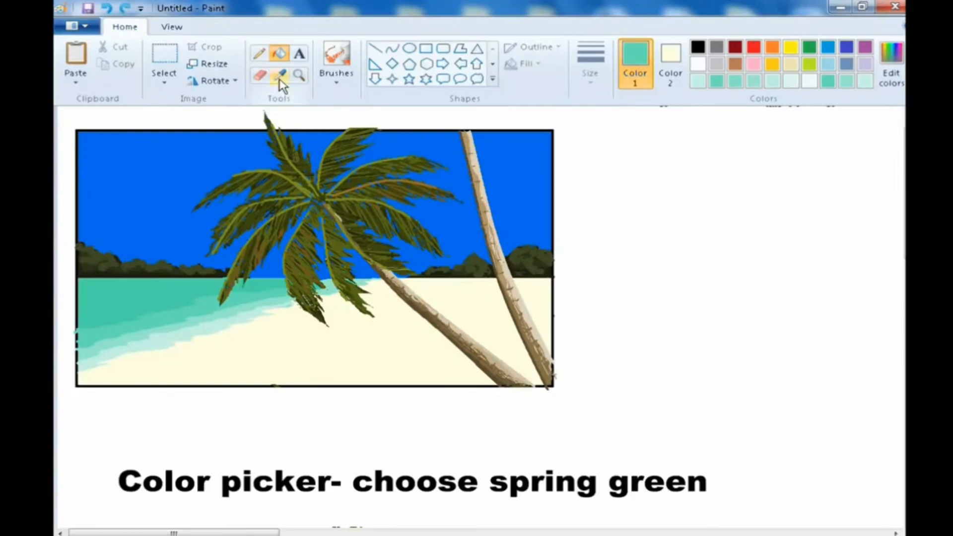
- Pick the spring green from the sea and choose a slightly lighter shade in Edit Colors
left_click(281, 77)
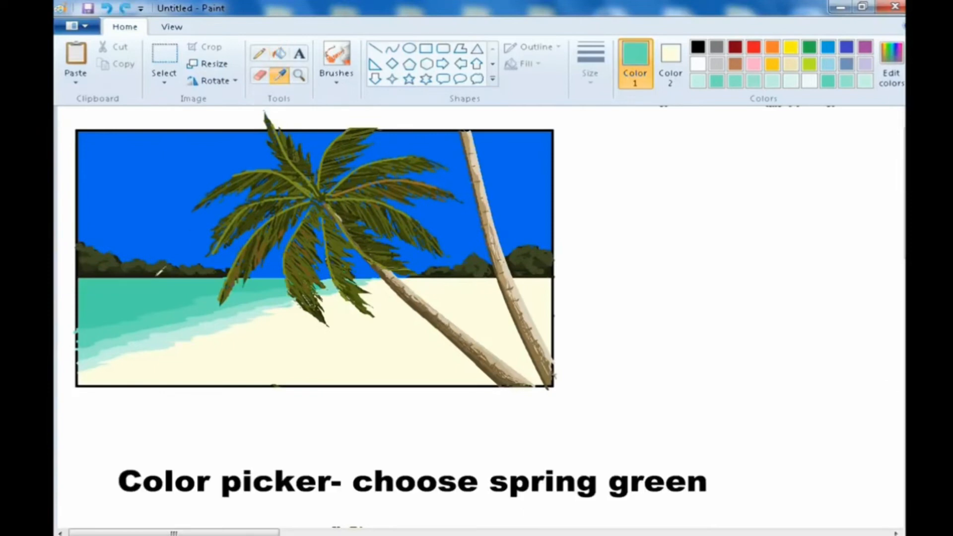
left_click(151, 298)
left_click(890, 65)
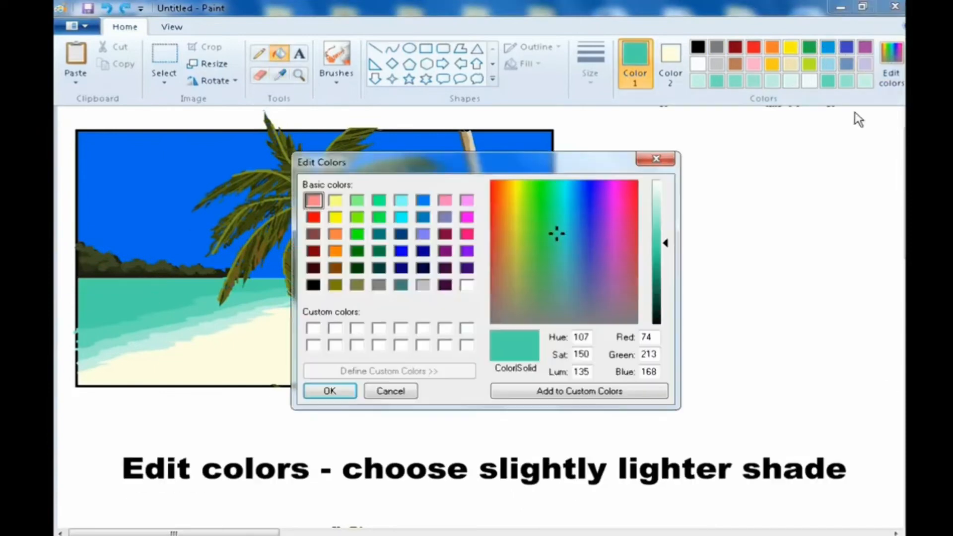
left_click(655, 227)
left_click(330, 391)
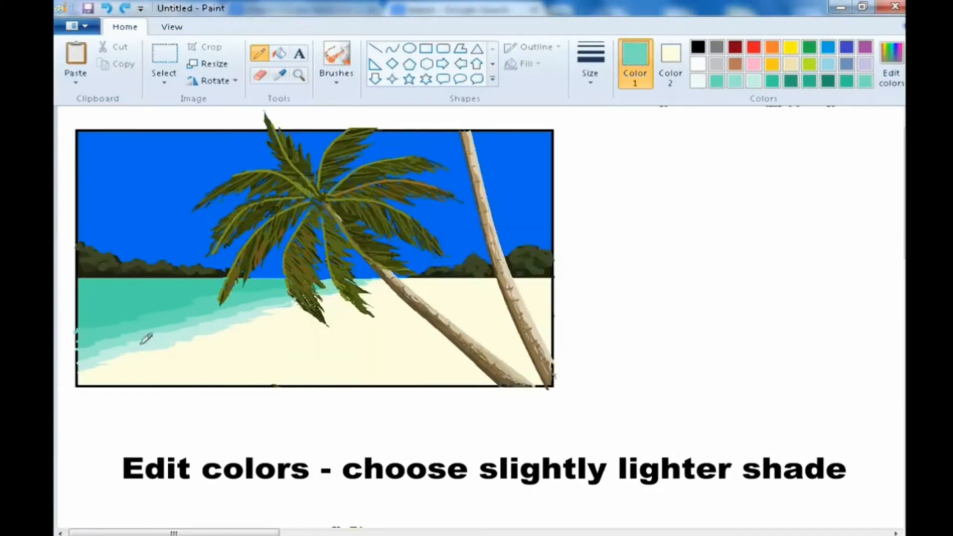
- Draw a short line at the sea's left edge and fill the upper sea area with the lighter shade
mouse_move(80, 297)
left_mouse_down()
mouse_move(186, 295)
mouse_move(94, 323)
left_mouse_up()
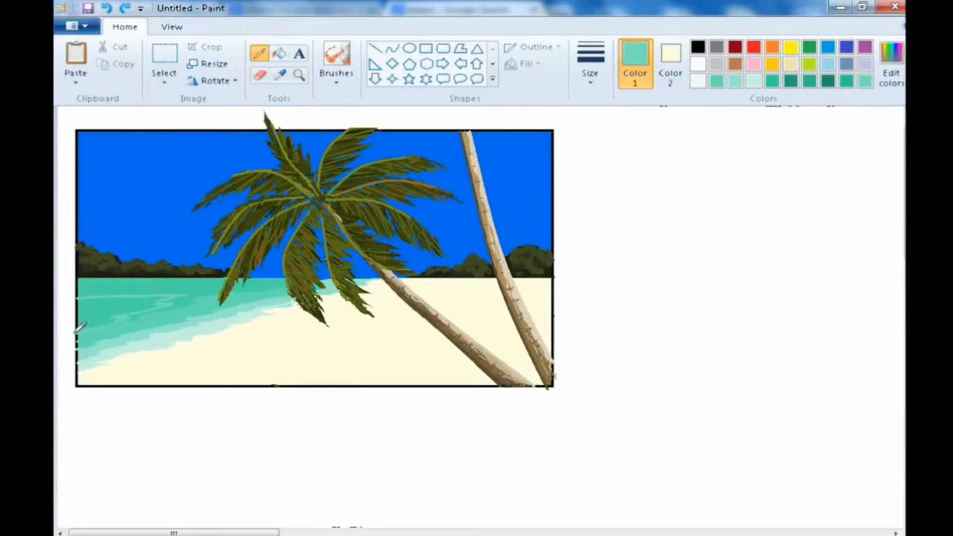
left_click(279, 54)
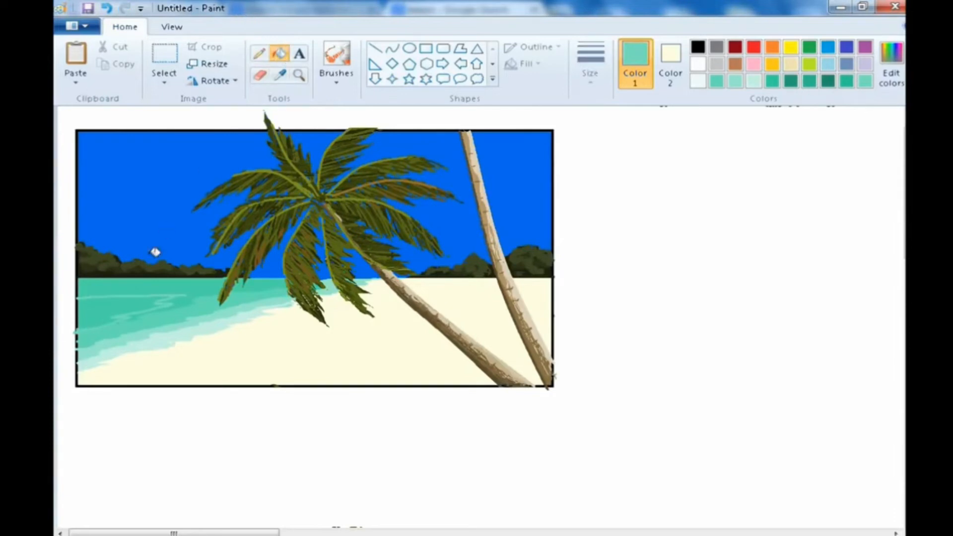
left_click(109, 301)
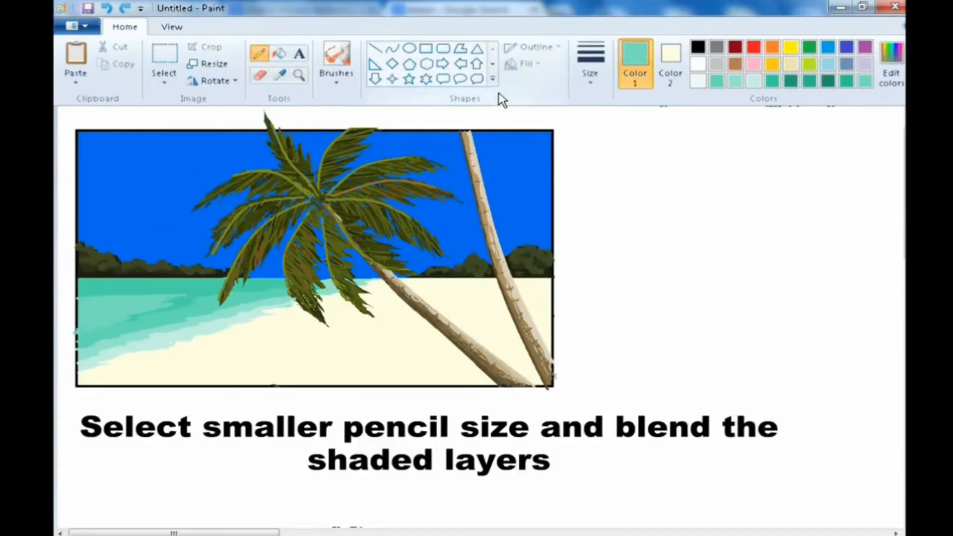
- Choose a smaller pencil size and pick a sea colour for blending the shaded layers
left_click(595, 82)
left_click(602, 117)
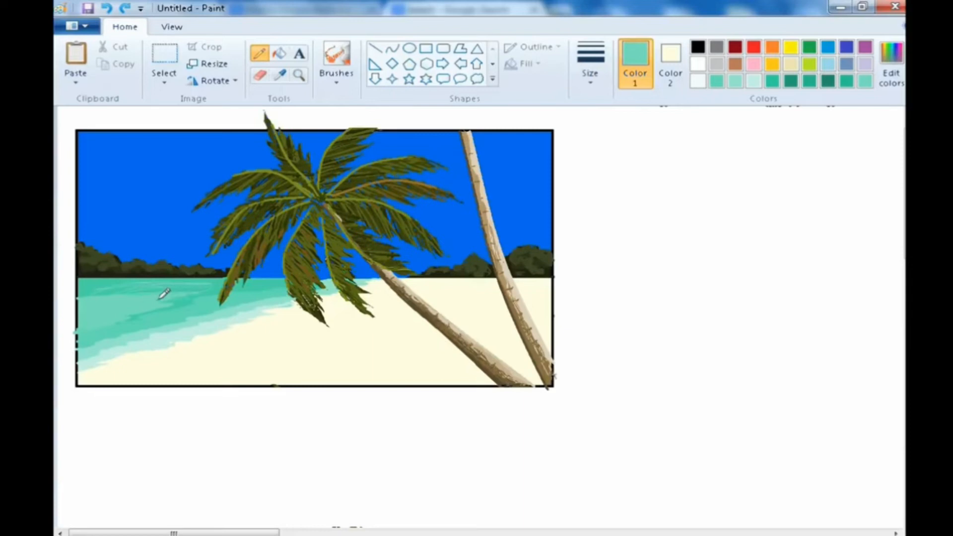
left_click(279, 75)
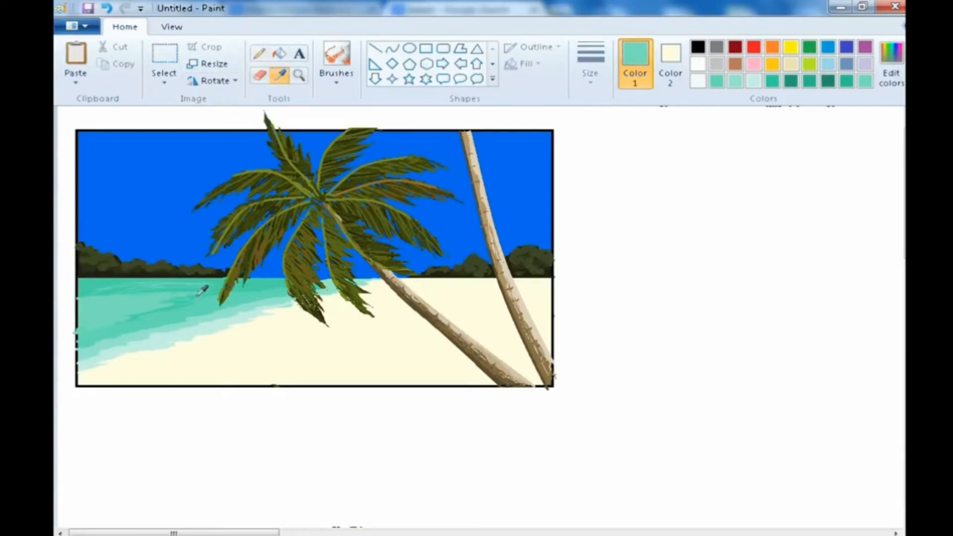
left_click(193, 290)
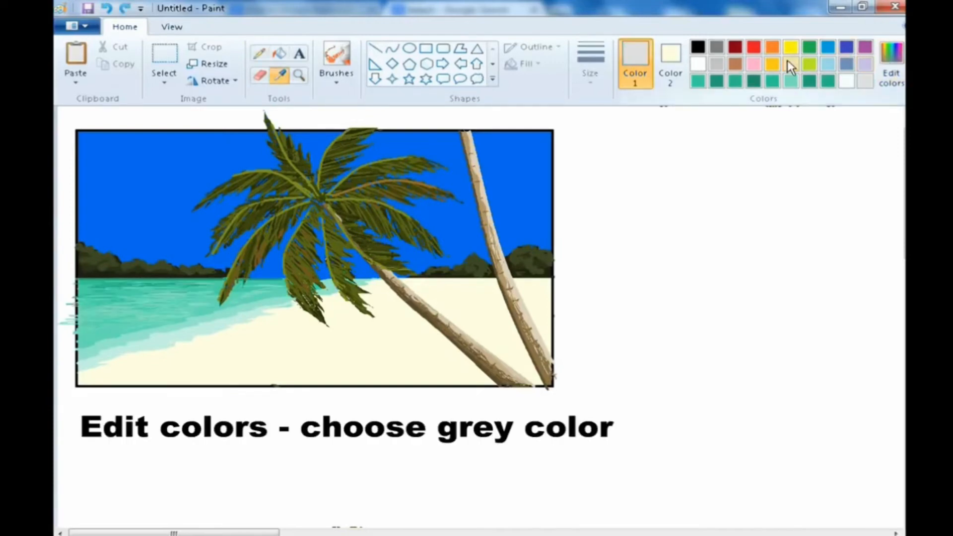
- Pick grey and lighten it to 218, 218, 218 in Edit Colors
left_click(717, 65)
left_click(890, 59)
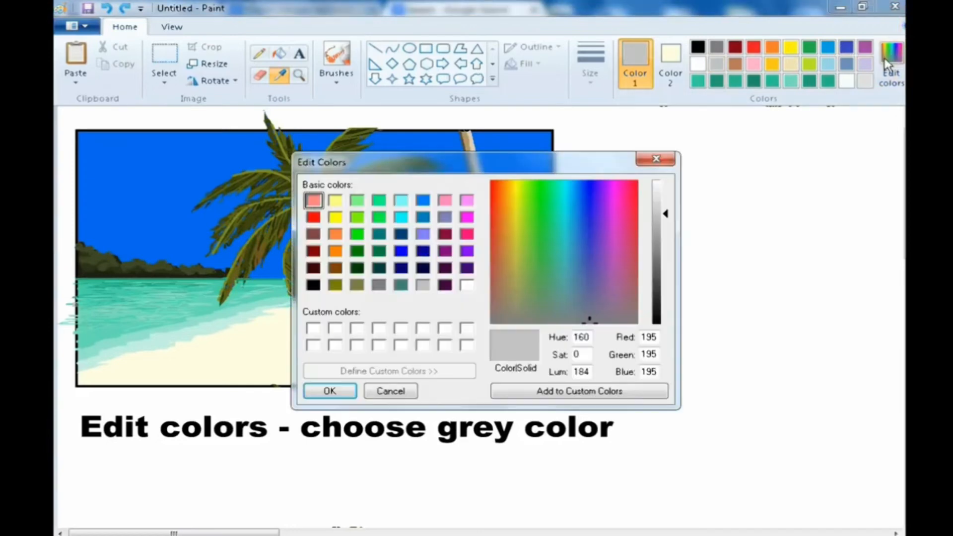
left_click_drag(650, 214, 651, 202)
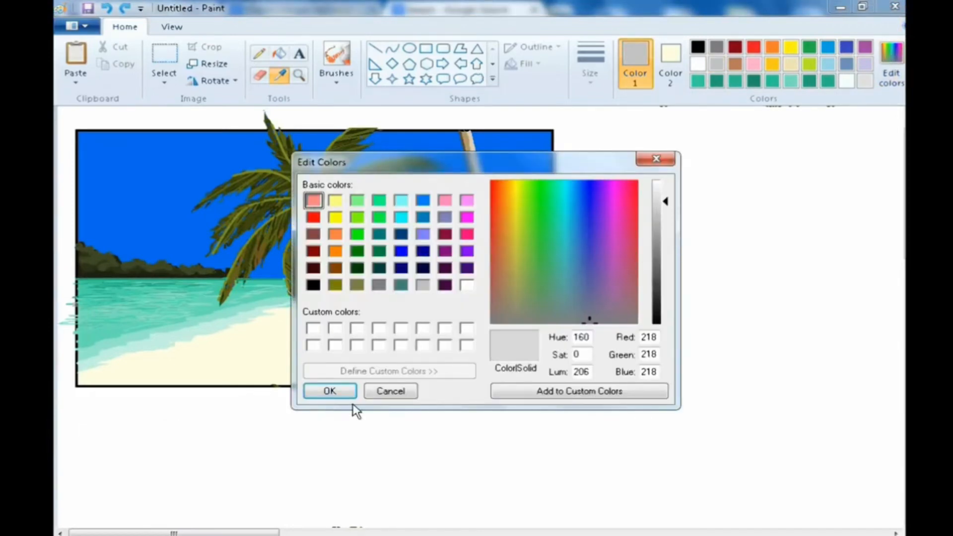
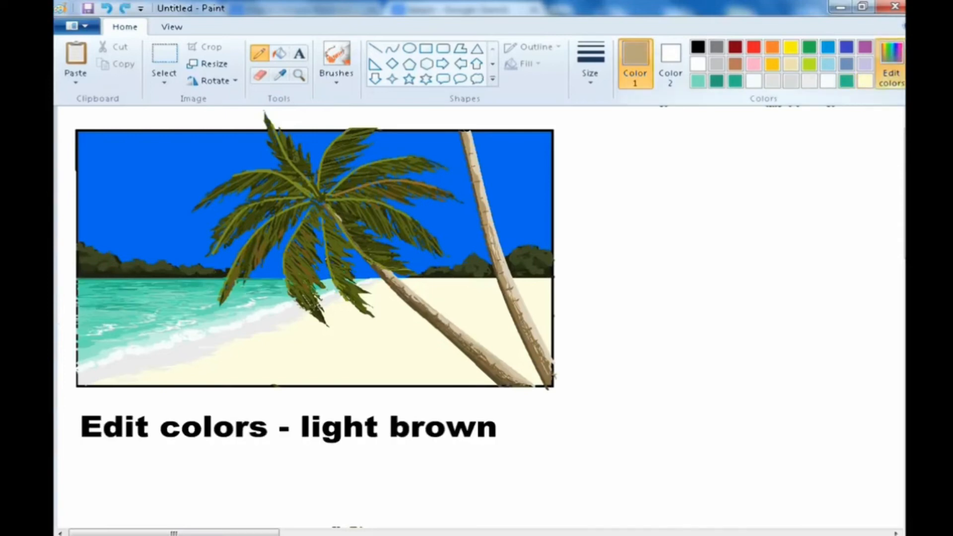
- Confirm the tan colour in Edit Colors and draw a curved line across the sand for the leaning trunk's shadow
left_click(895, 79)
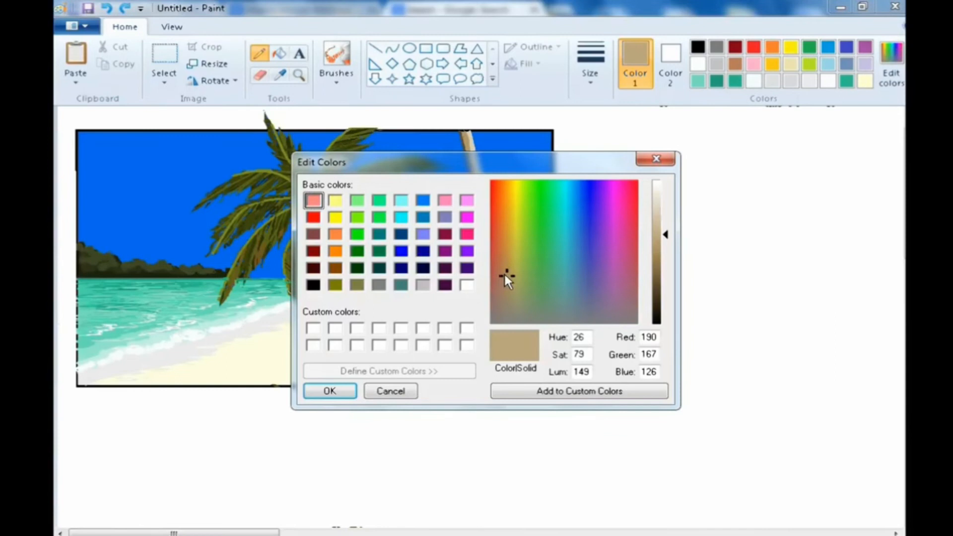
left_click(331, 392)
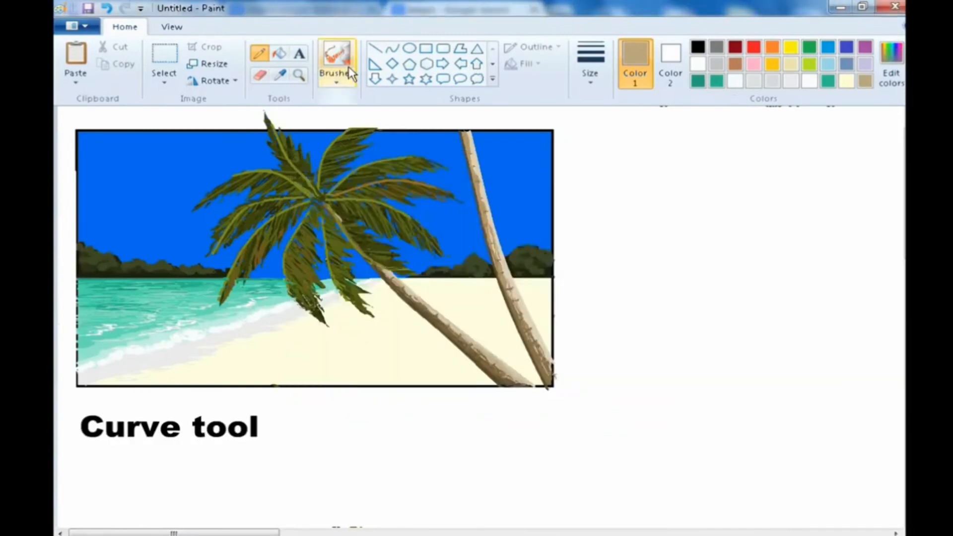
left_click(392, 48)
left_click_drag(366, 340, 498, 387)
left_click_drag(393, 351, 420, 356)
left_click(375, 312)
left_click(699, 346)
- Close the trunk shadow outline with the pencil and fill it with tan
left_click(259, 53)
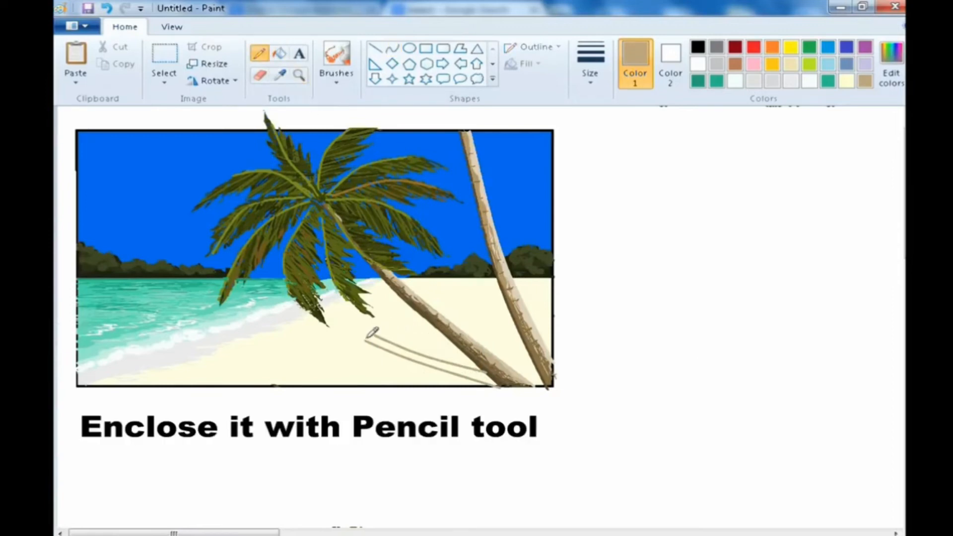
left_click_drag(366, 339, 380, 338)
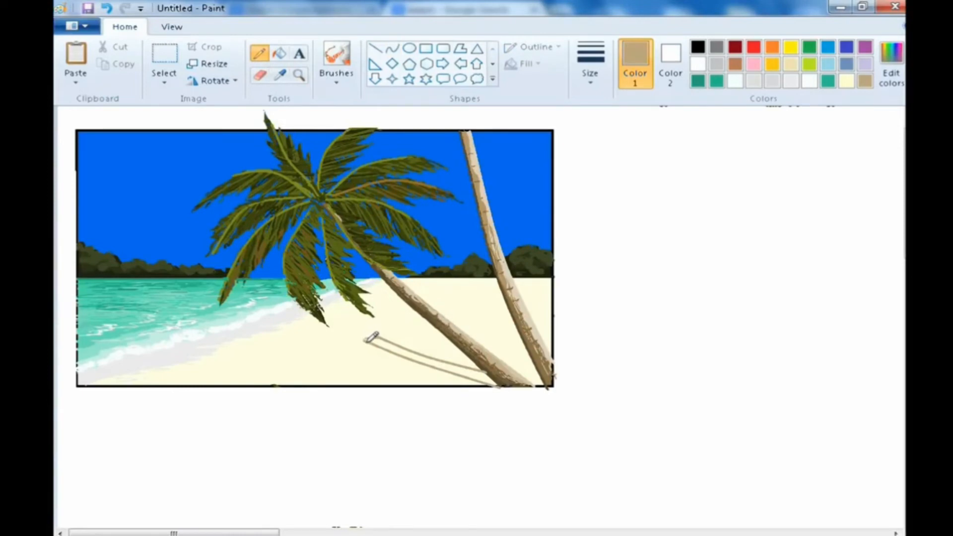
left_click(279, 53)
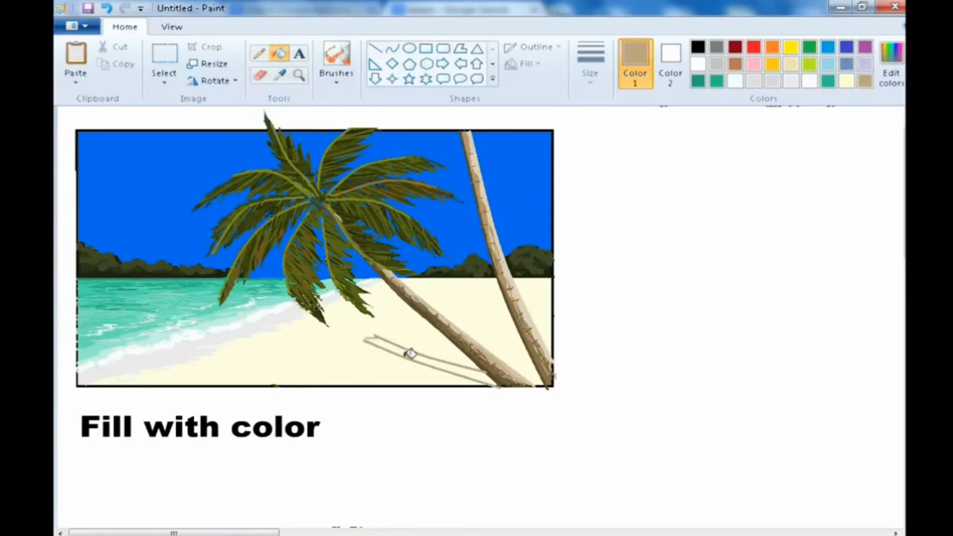
left_click(406, 349)
- Sketch the palm fronds' shadow with pencil strokes at the end of the trunk shadow
left_click(259, 53)
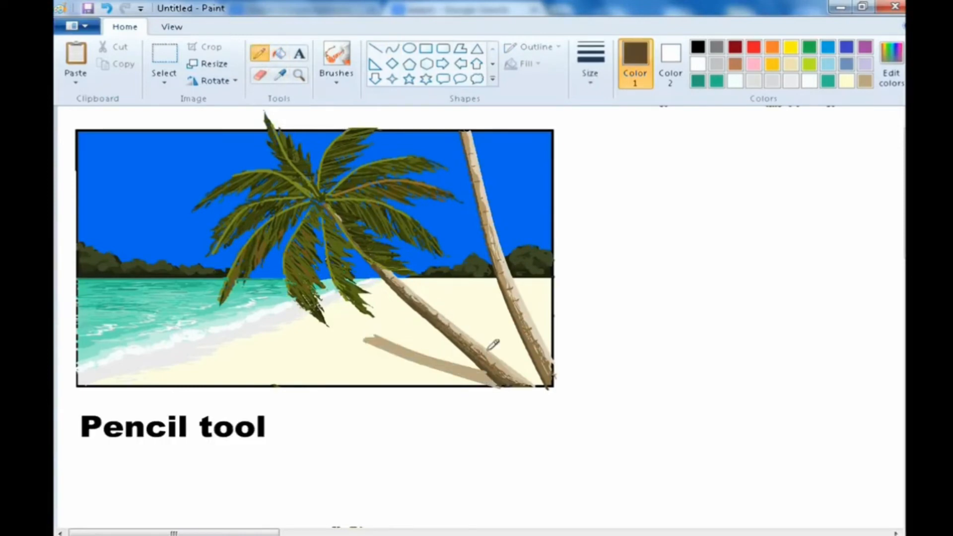
left_click_drag(369, 341, 402, 381)
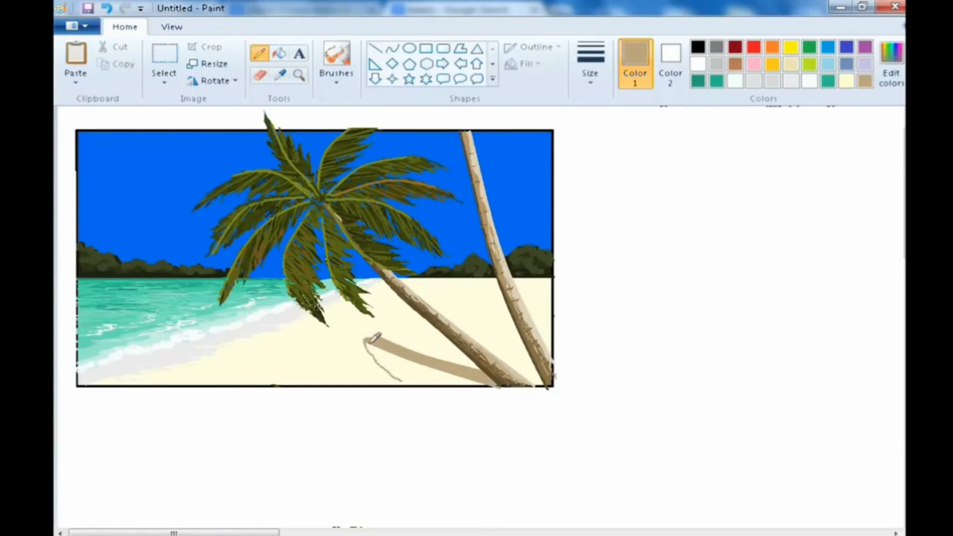
mouse_move(362, 338)
left_mouse_down()
mouse_move(340, 373)
mouse_move(342, 341)
left_mouse_up()
mouse_move(331, 303)
left_mouse_down()
mouse_move(375, 342)
mouse_move(366, 313)
mouse_move(371, 334)
mouse_move(397, 312)
mouse_move(379, 328)
mouse_move(420, 342)
mouse_move(396, 325)
mouse_move(411, 322)
mouse_move(377, 333)
mouse_move(377, 350)
mouse_move(366, 340)
mouse_move(380, 381)
left_mouse_up()
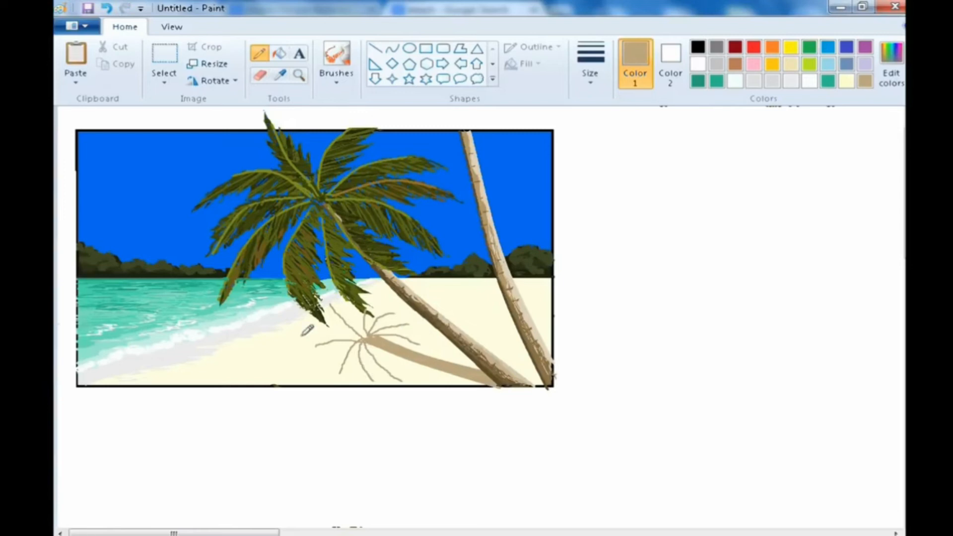
left_click_drag(367, 345, 406, 376)
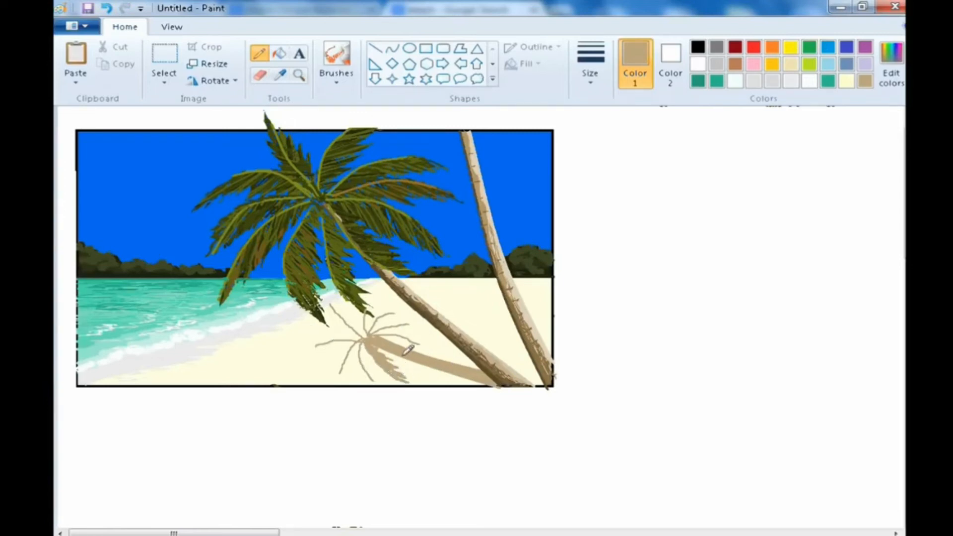
mouse_move(397, 330)
left_mouse_down()
mouse_move(415, 342)
mouse_move(378, 334)
mouse_move(434, 343)
mouse_move(378, 331)
mouse_move(413, 324)
left_mouse_up()
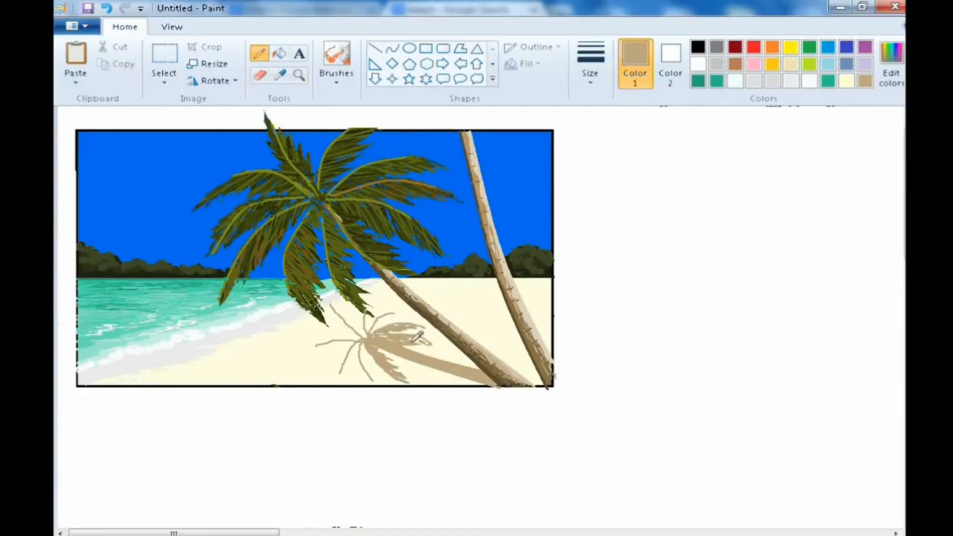
left_click_drag(417, 332, 442, 342)
left_click_drag(378, 329, 370, 332)
left_click_drag(370, 331, 386, 313)
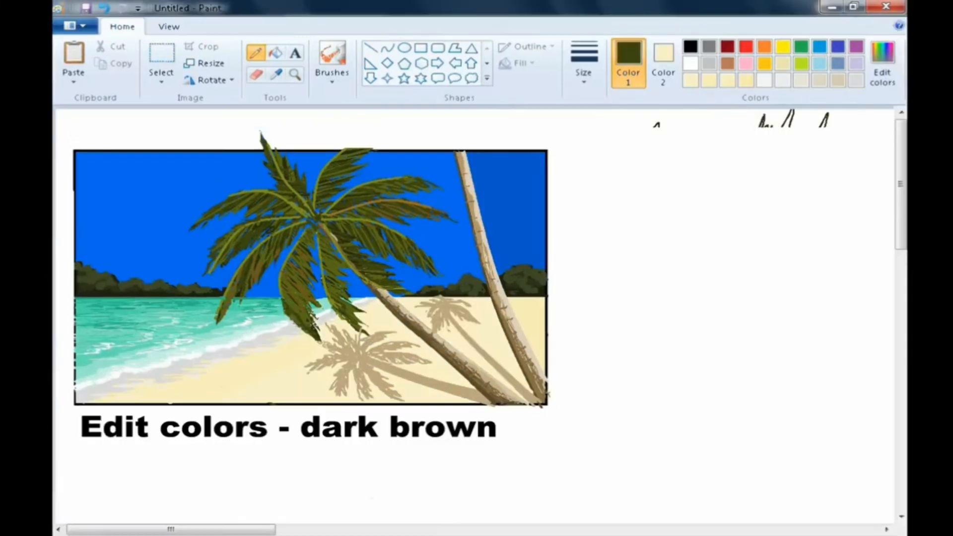
- Mix a dark brown of 71, 45, 10 in Edit Colors
left_click(889, 62)
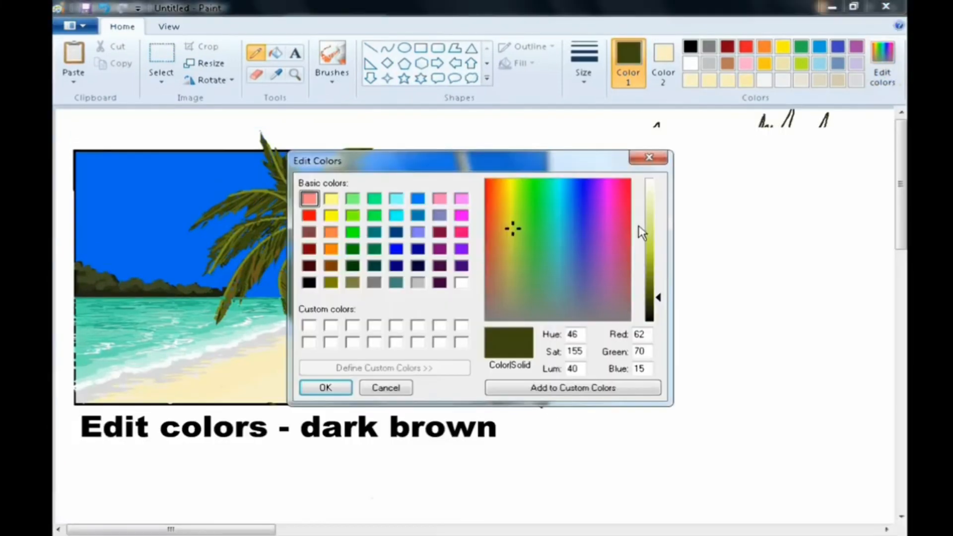
left_click(501, 237)
left_click(498, 211)
left_click(651, 288)
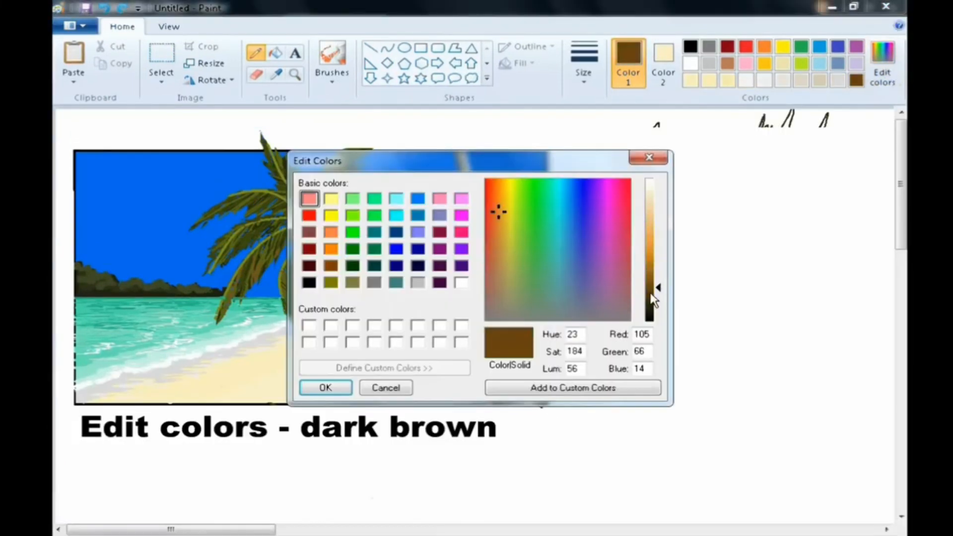
left_click(652, 301)
left_click(333, 389)
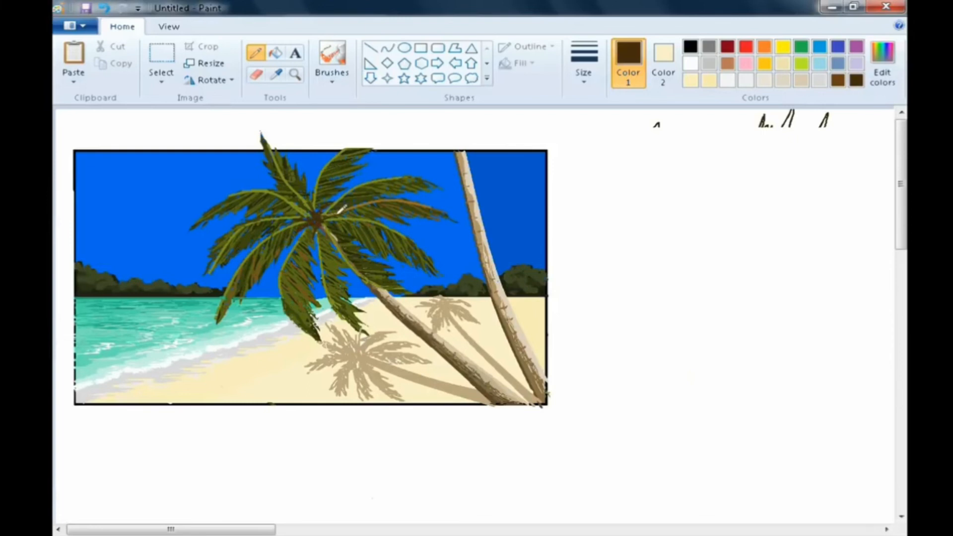
- Lighten the dark brown in Edit Colors and switch back to the pencil
left_click(276, 74)
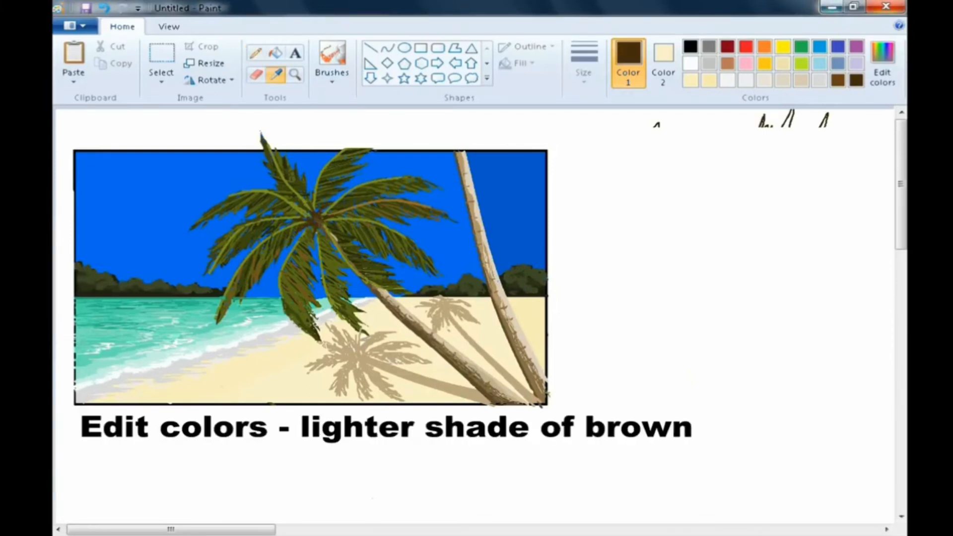
left_click(882, 62)
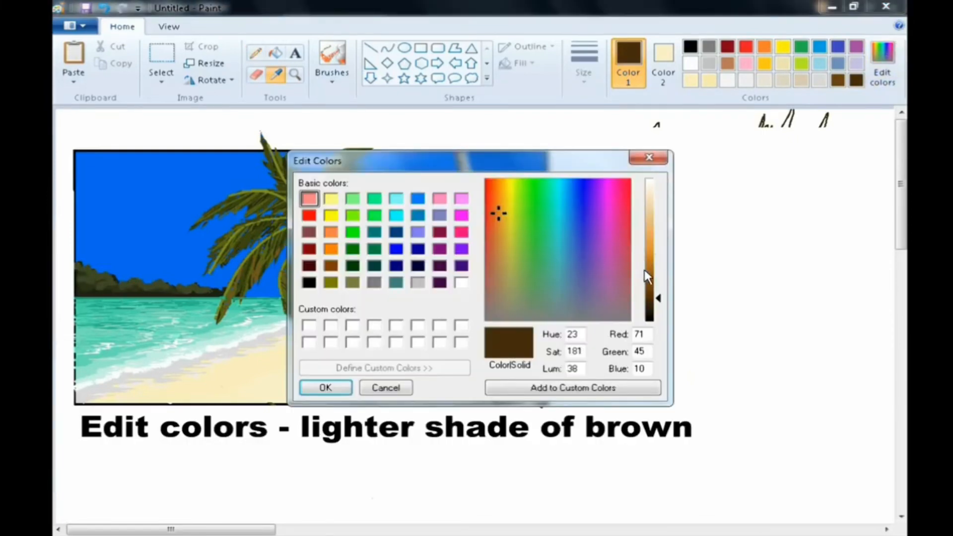
left_click(649, 281)
left_click(326, 387)
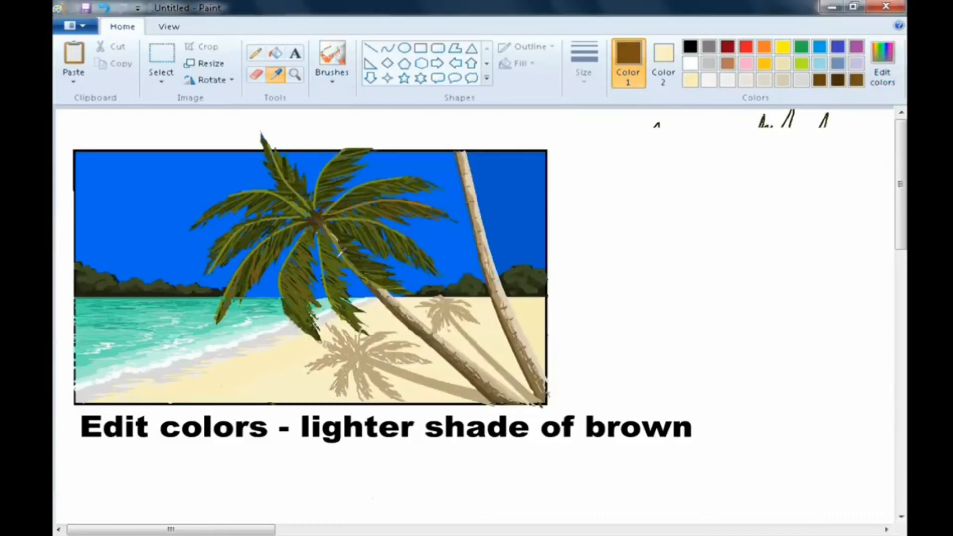
left_click(255, 53)
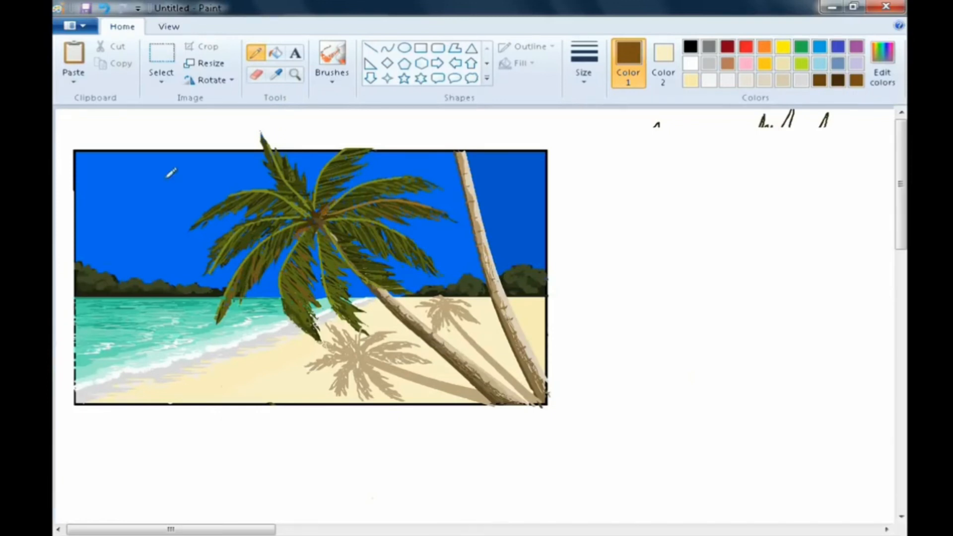
- Choose a yellowish brown of 193, 150, 0 in Edit Colors
left_click(881, 65)
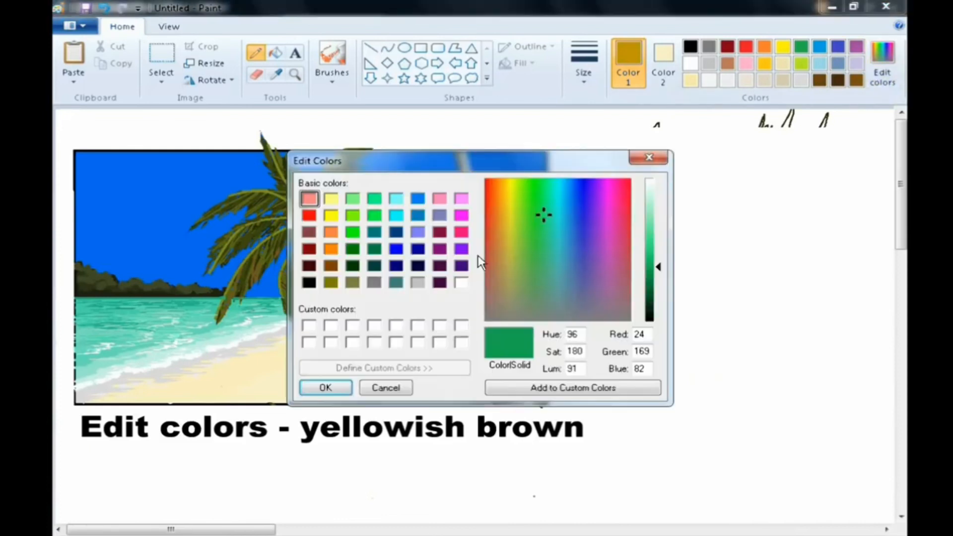
left_click(504, 182)
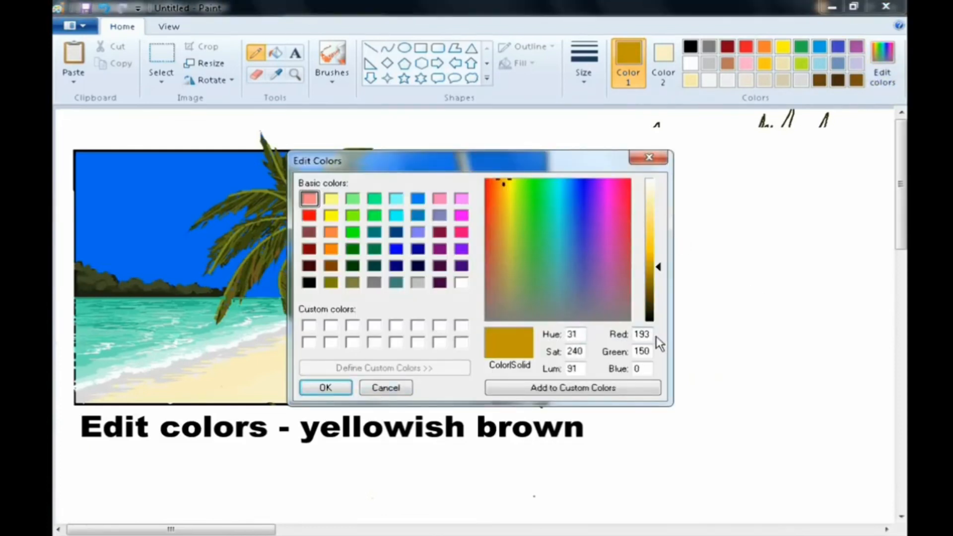
left_click(308, 391)
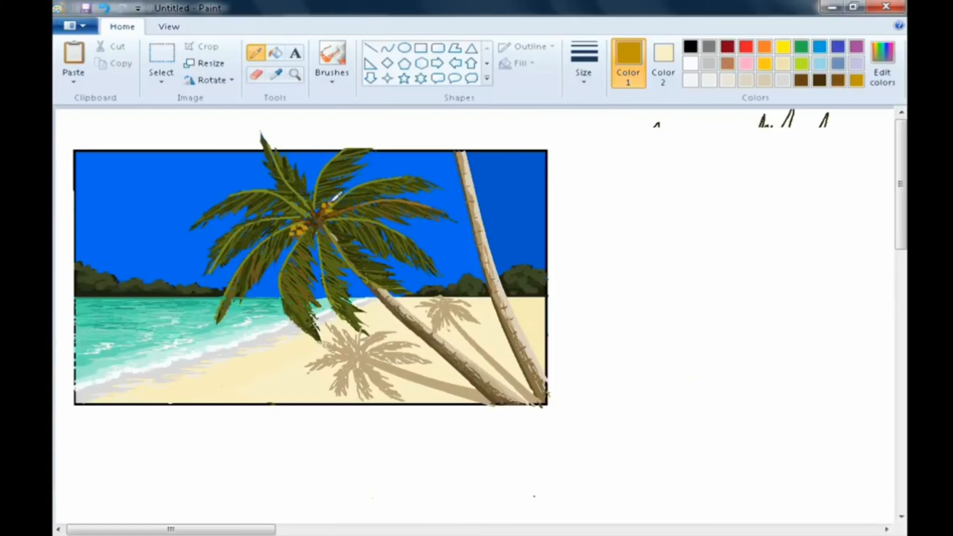
- Darken the yellowish brown to 149, 116, 0 in Edit Colors
left_click(886, 59)
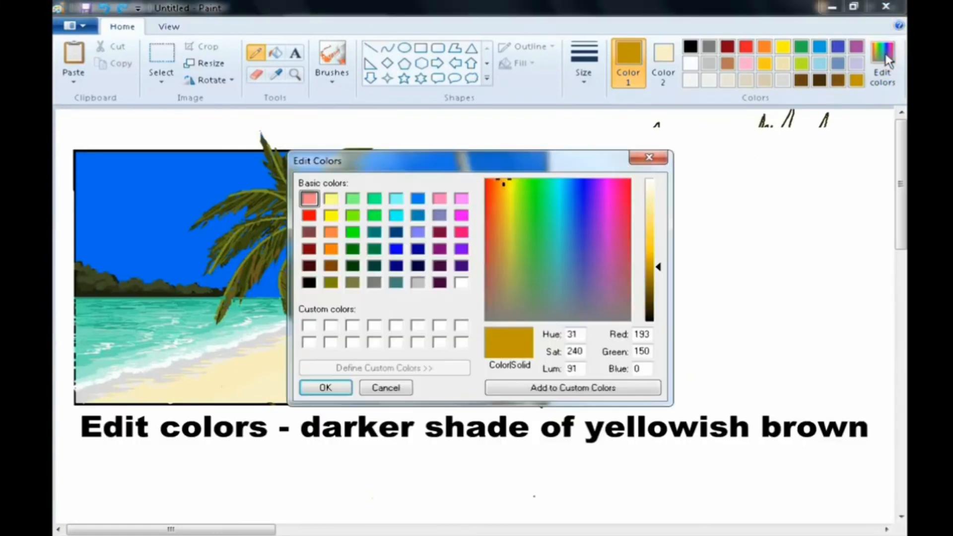
left_click(654, 280)
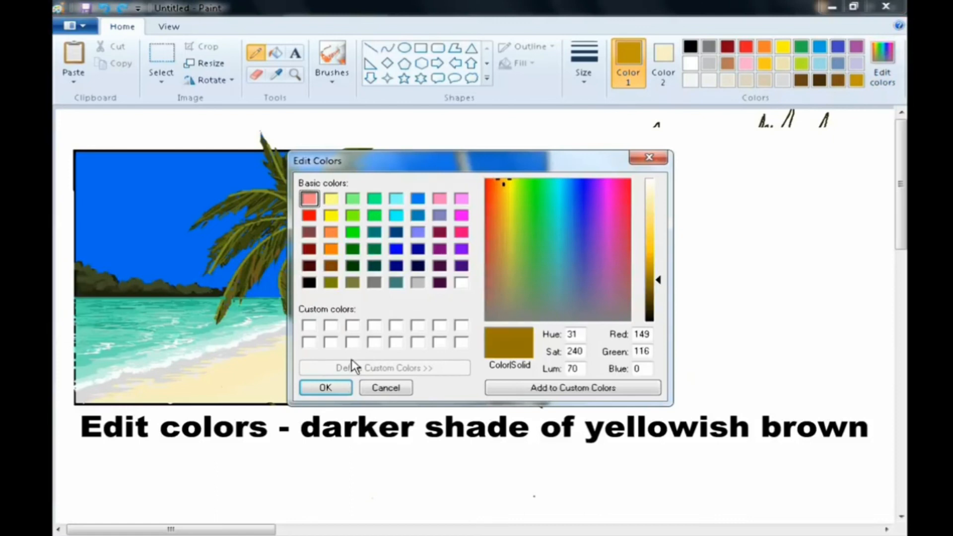
left_click(326, 387)
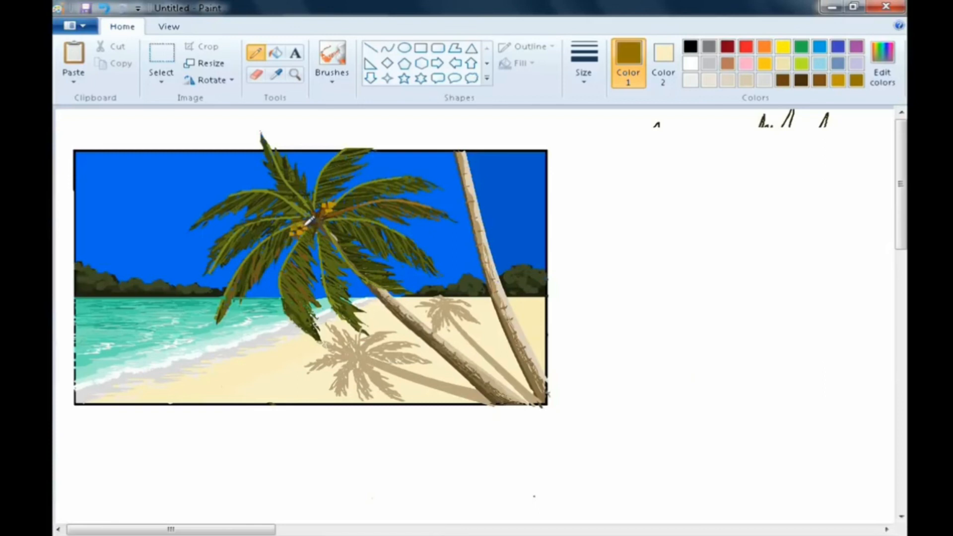
- Mix a very light blue of 222, 230, 250 in Edit Colors
left_click(339, 197)
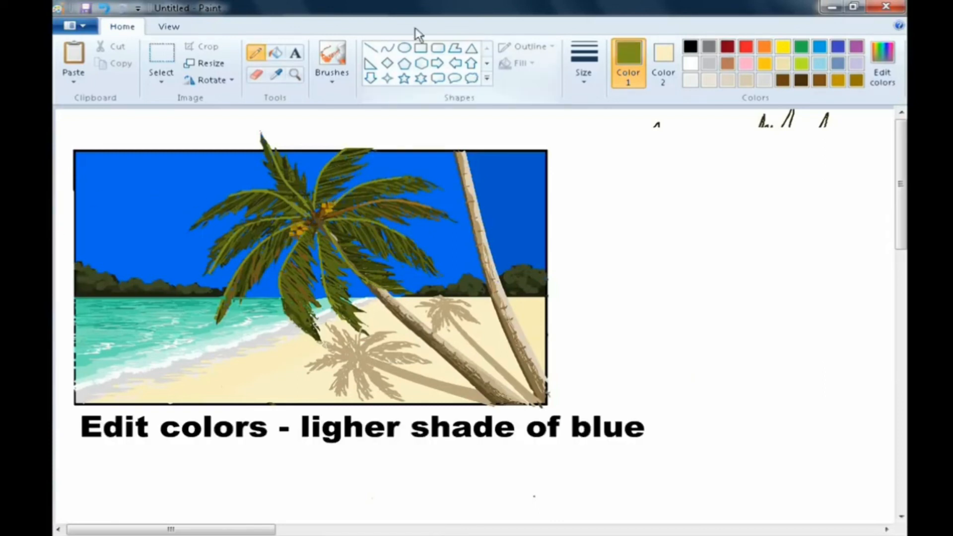
left_click(881, 55)
left_click(577, 211)
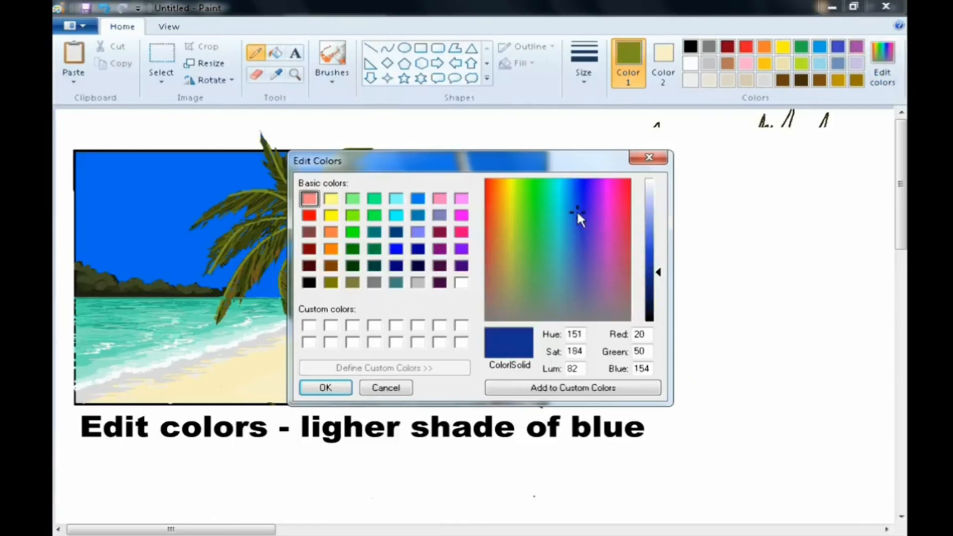
left_click(559, 205)
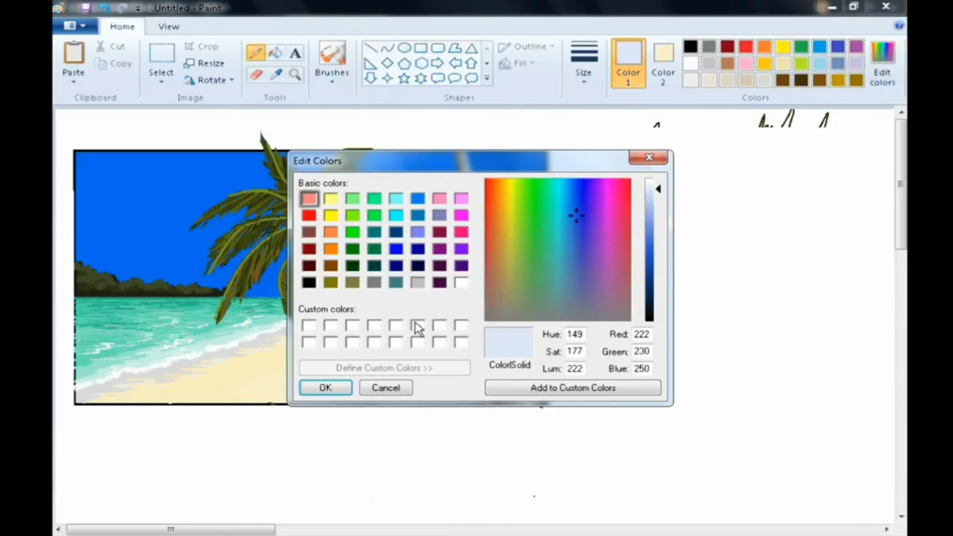
left_click(336, 386)
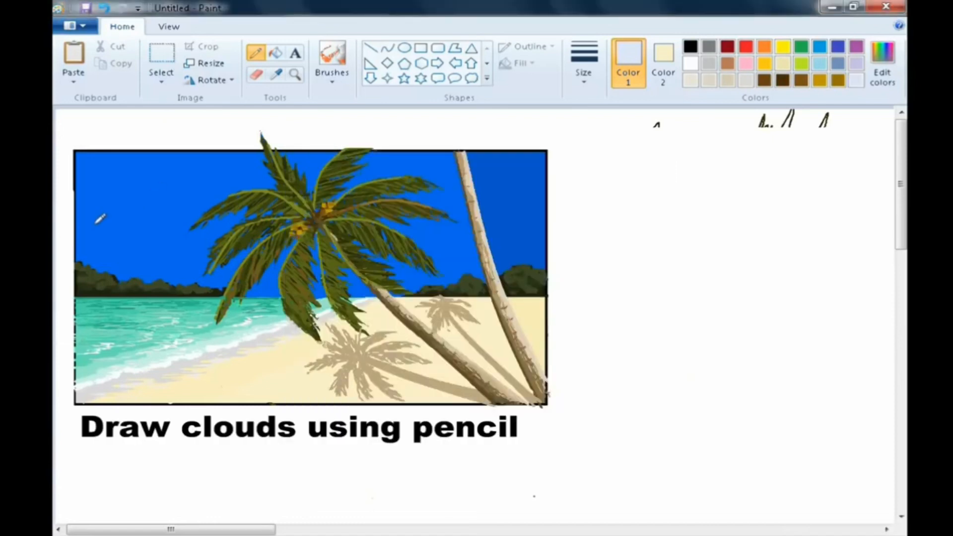
- Draw a cloud outline in the upper-left sky and fill it with the light blue
mouse_move(99, 214)
left_mouse_down()
mouse_move(141, 204)
mouse_move(206, 237)
mouse_move(83, 240)
left_mouse_up()
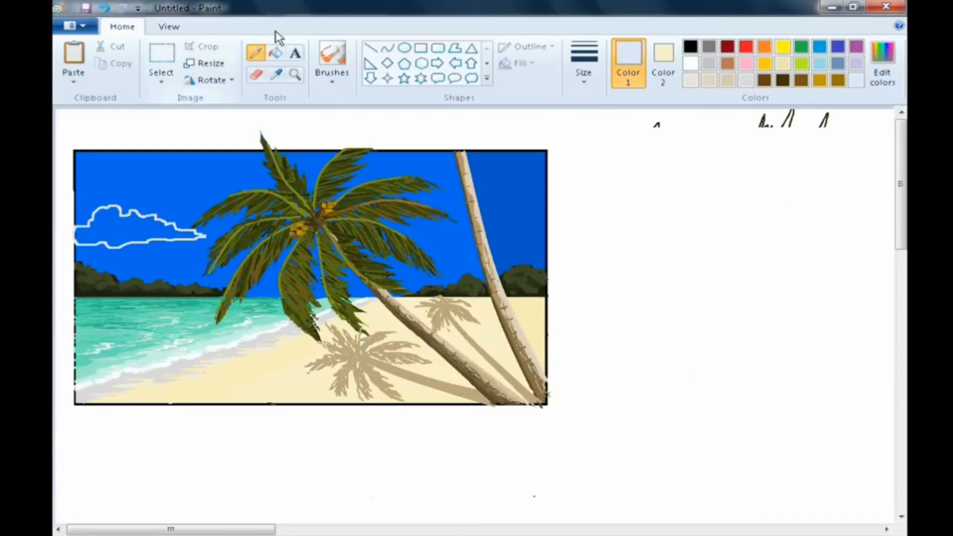
left_click(276, 52)
left_click(132, 227)
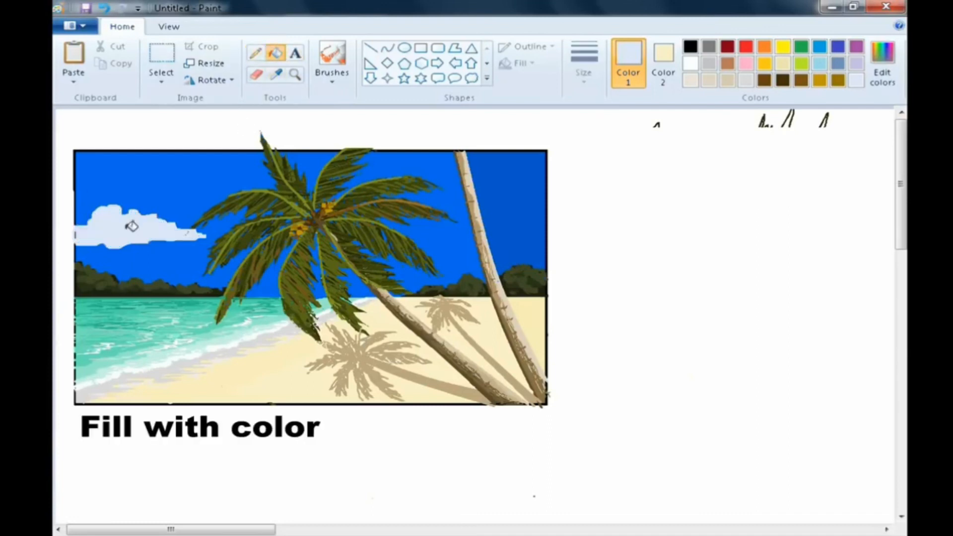
- Sample the sky blue, lighten it in Edit Colors, and fill the sky band beneath the cloud with it
left_click(255, 52)
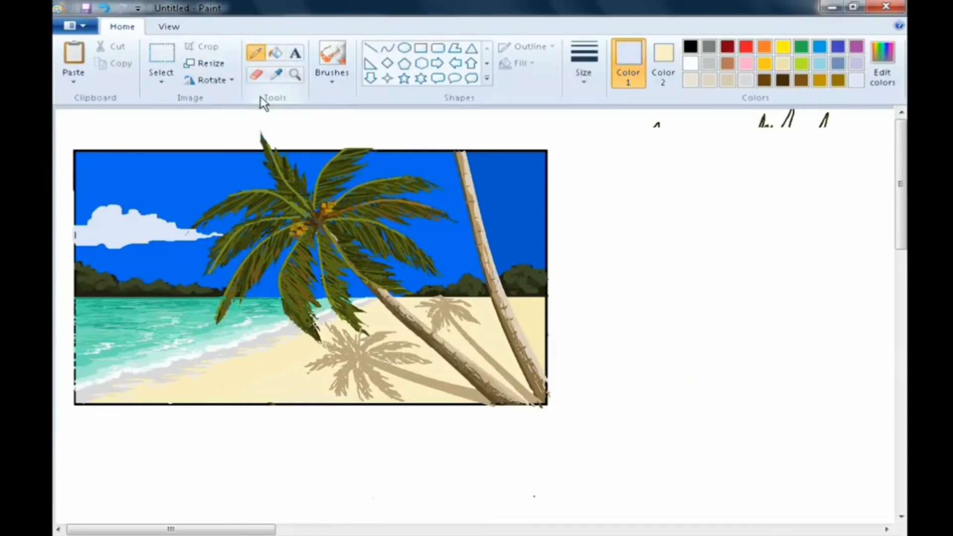
left_click(283, 77)
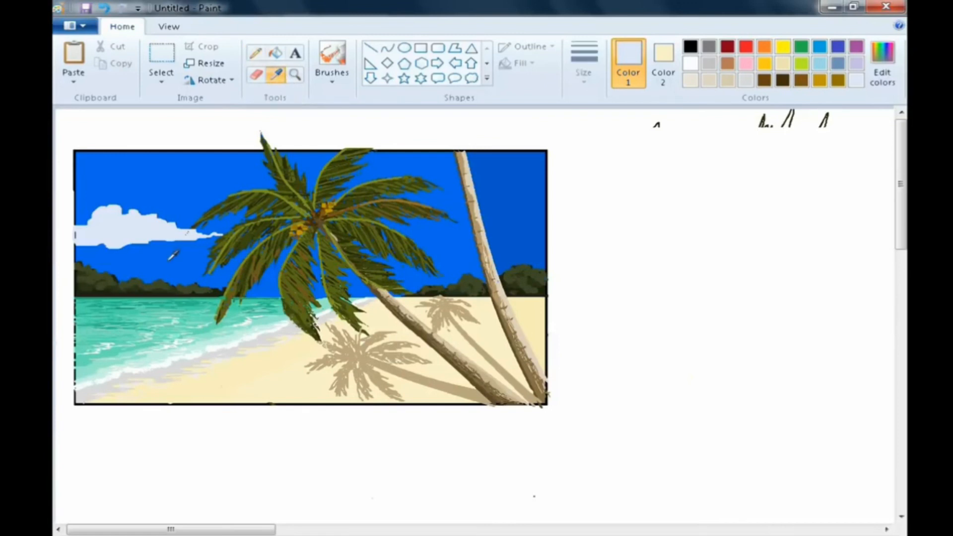
left_click(183, 210)
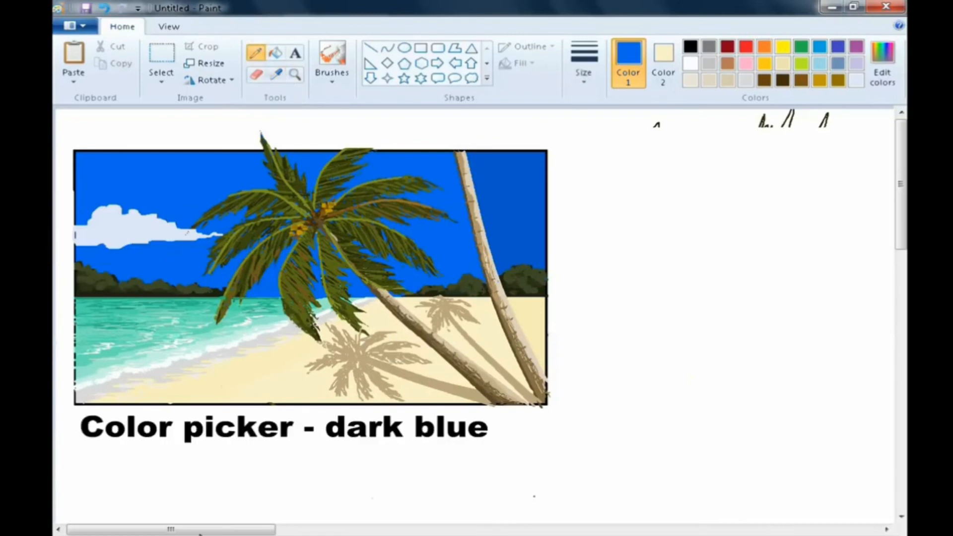
left_click(899, 76)
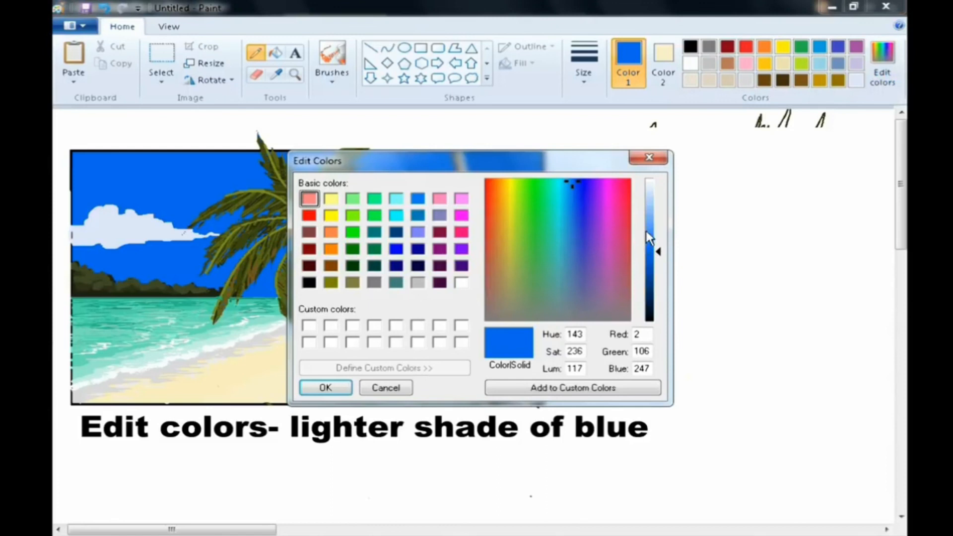
left_click_drag(651, 250, 658, 228)
left_click(342, 388)
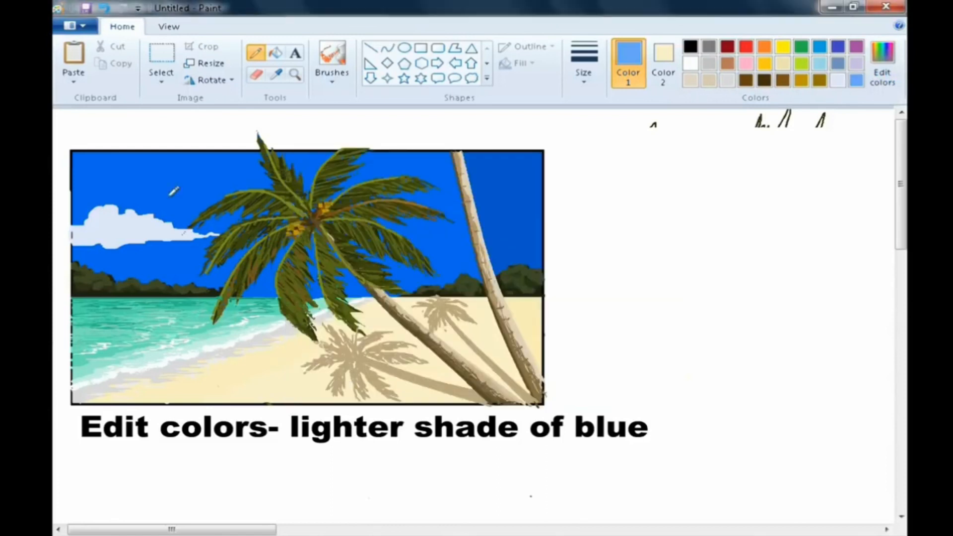
left_click(277, 53)
left_click(188, 251)
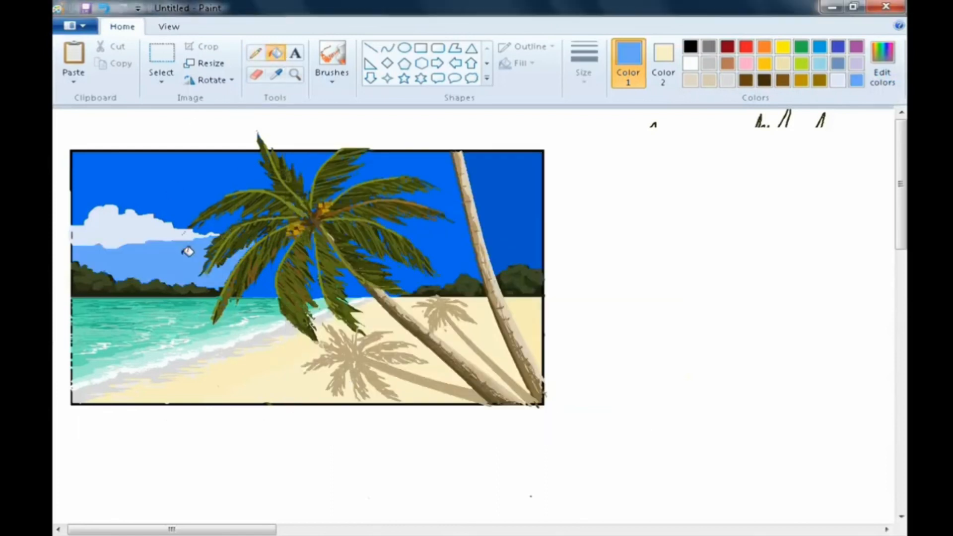
- Fill the remaining sky gap near the palm fronds with the lighter blue
left_click(268, 278)
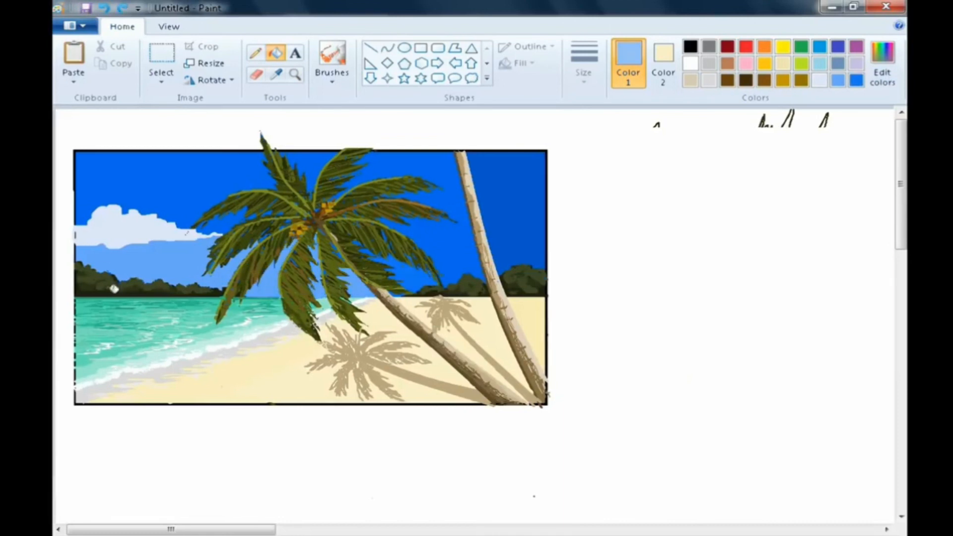
- Switch to the Airbrush at its largest size and sample the cloud's light blue with the Color picker
left_click(331, 54)
left_click(331, 82)
left_click(422, 108)
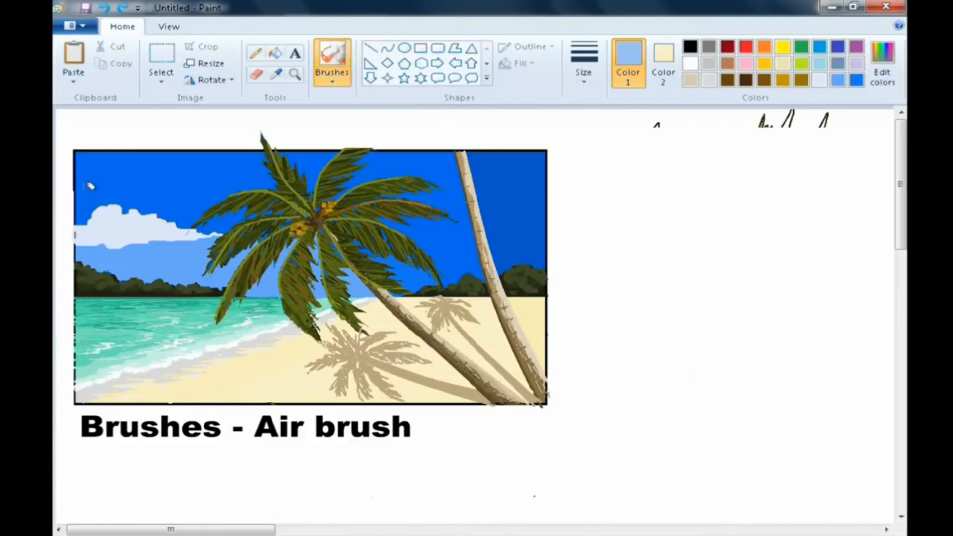
left_click(276, 74)
left_click(115, 207)
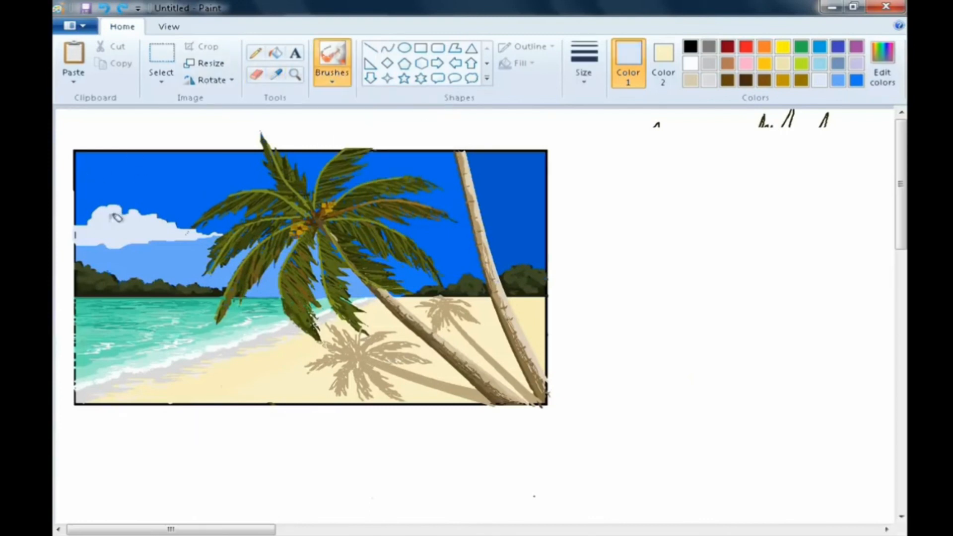
left_click(582, 75)
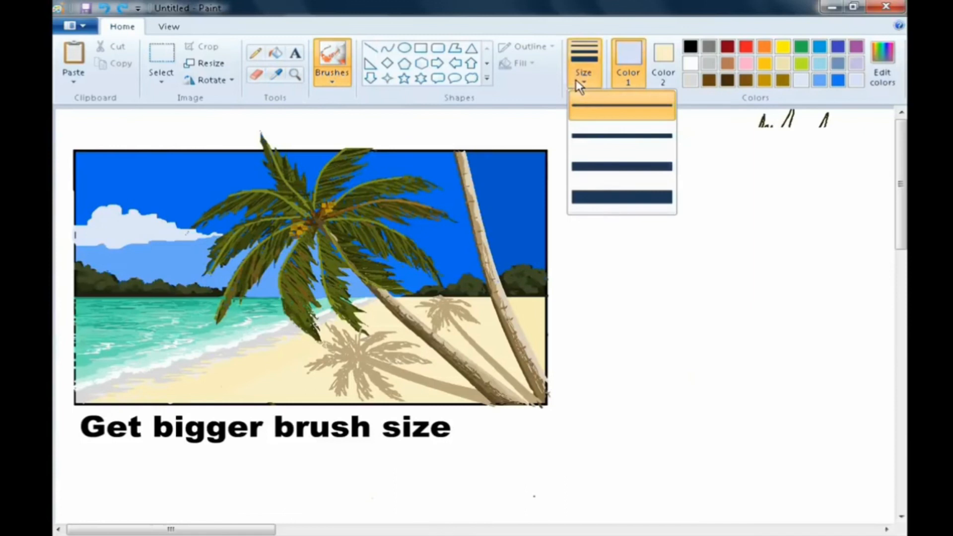
left_click(574, 197)
- Darken the sampled colour slightly in Edit Colors and airbrush it along the cloud's lower edge
left_click(882, 75)
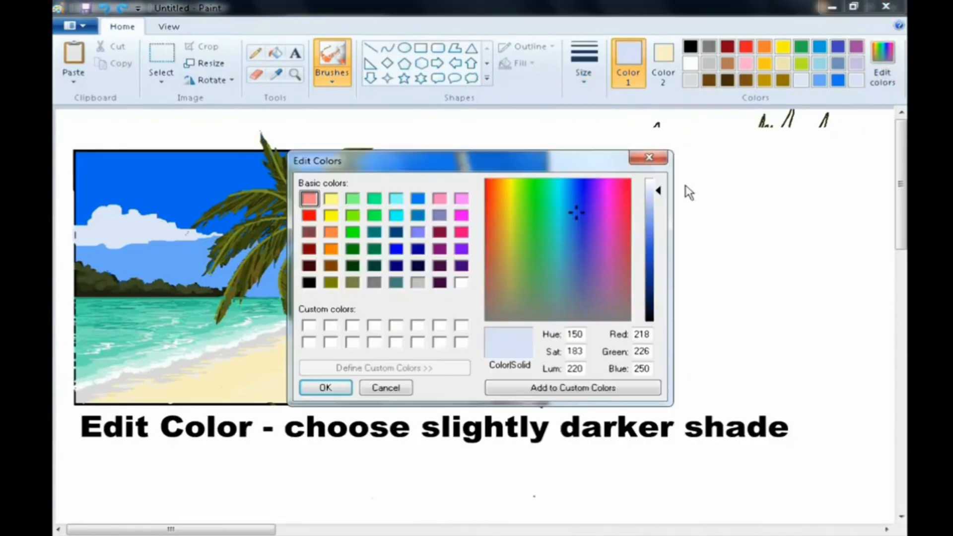
left_click(649, 197)
left_click(325, 388)
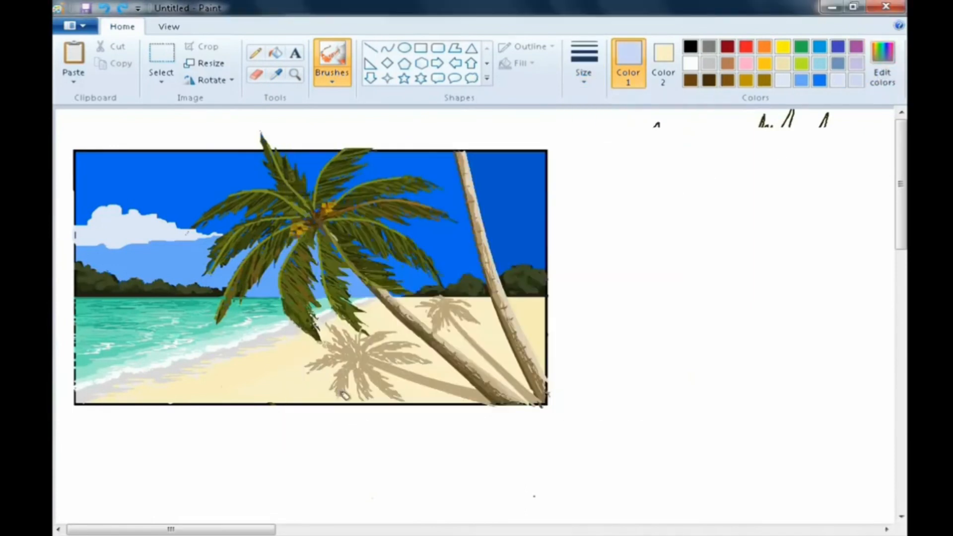
mouse_move(106, 235)
left_mouse_down()
mouse_move(144, 219)
mouse_move(141, 233)
mouse_move(171, 232)
mouse_move(155, 232)
left_mouse_up()
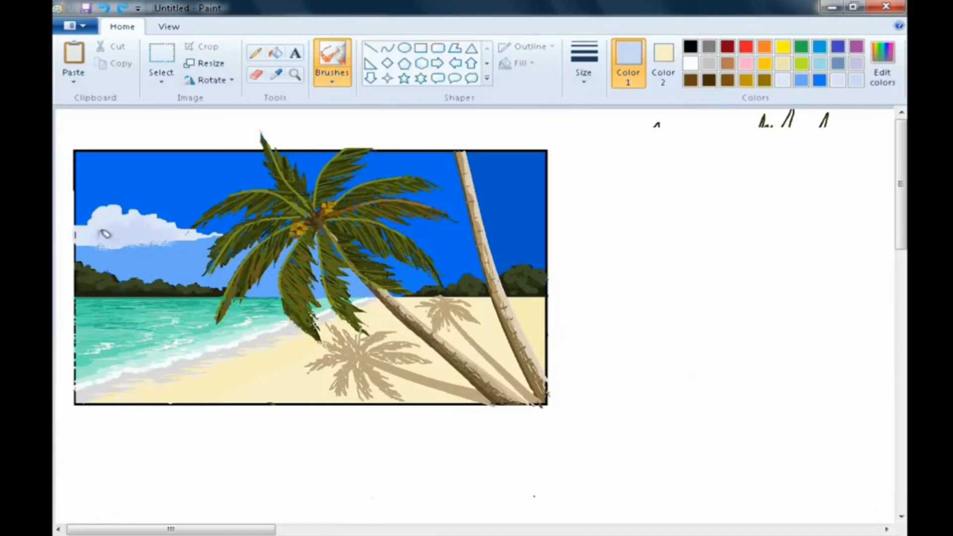
left_click_drag(83, 228, 82, 227)
- Sample the light blue beneath the cloud, lighten it to 174, 208, 255, and airbrush it under the cloud
left_click(276, 74)
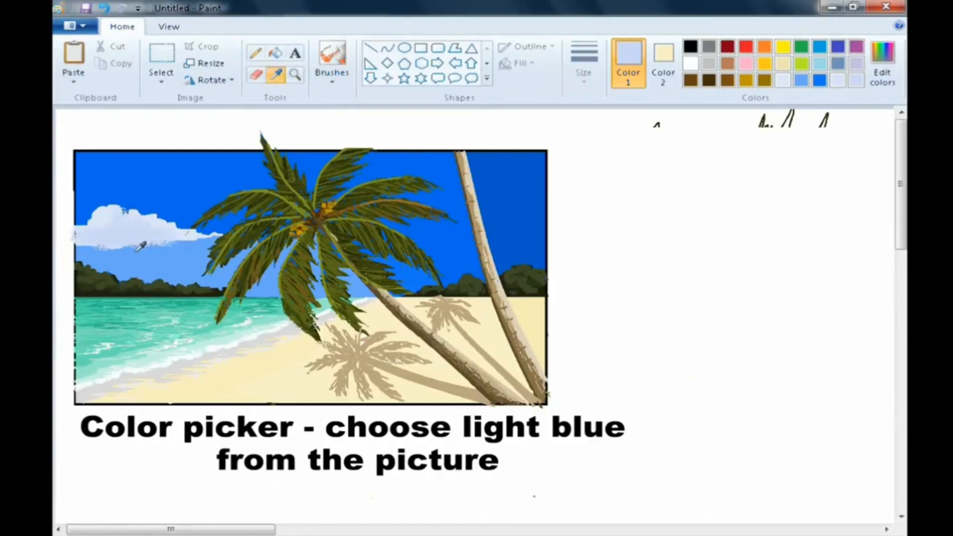
left_click(141, 245)
left_click(883, 83)
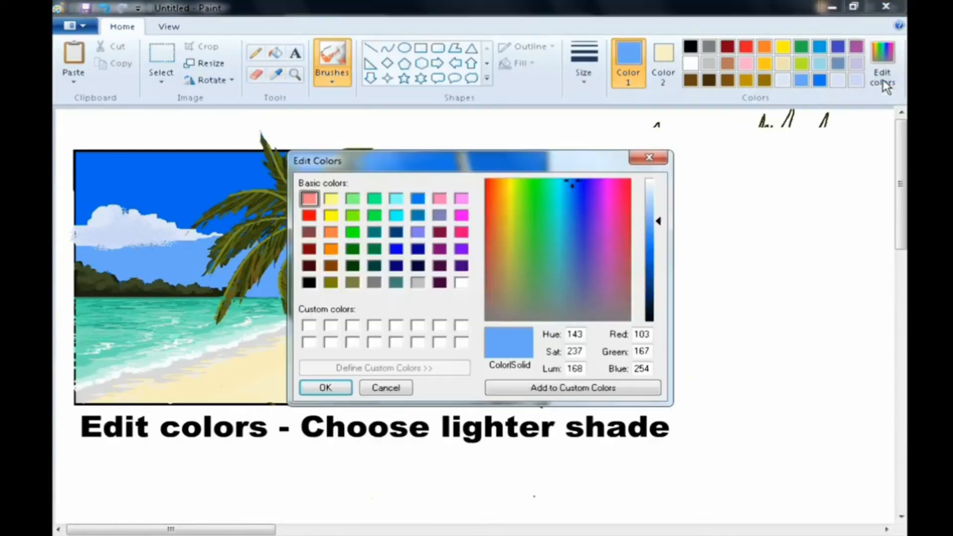
left_click_drag(653, 212, 654, 201)
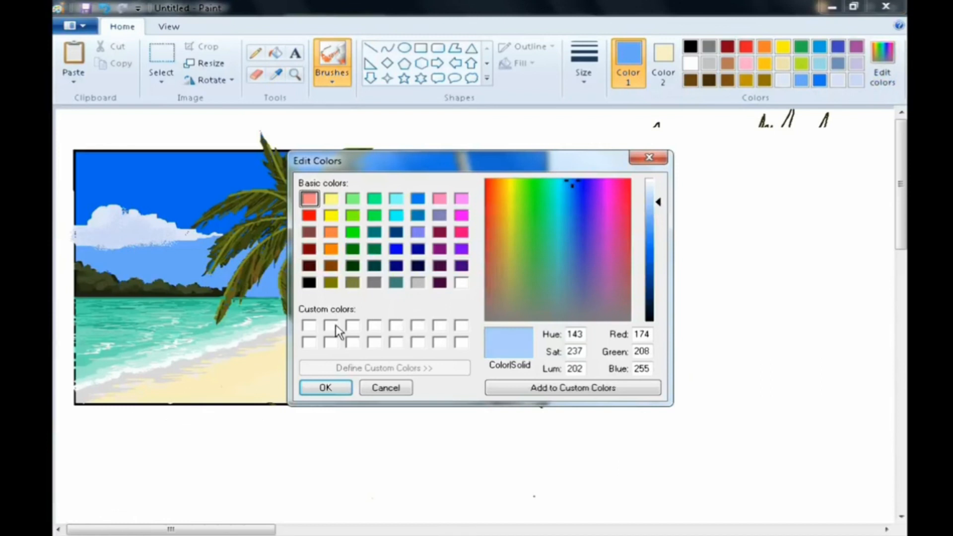
left_click(325, 387)
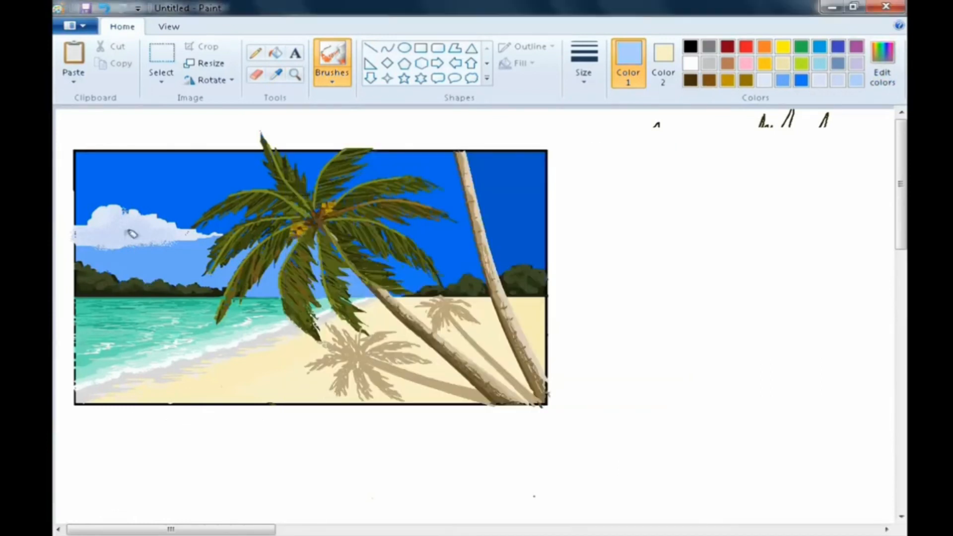
left_click_drag(87, 239, 192, 235)
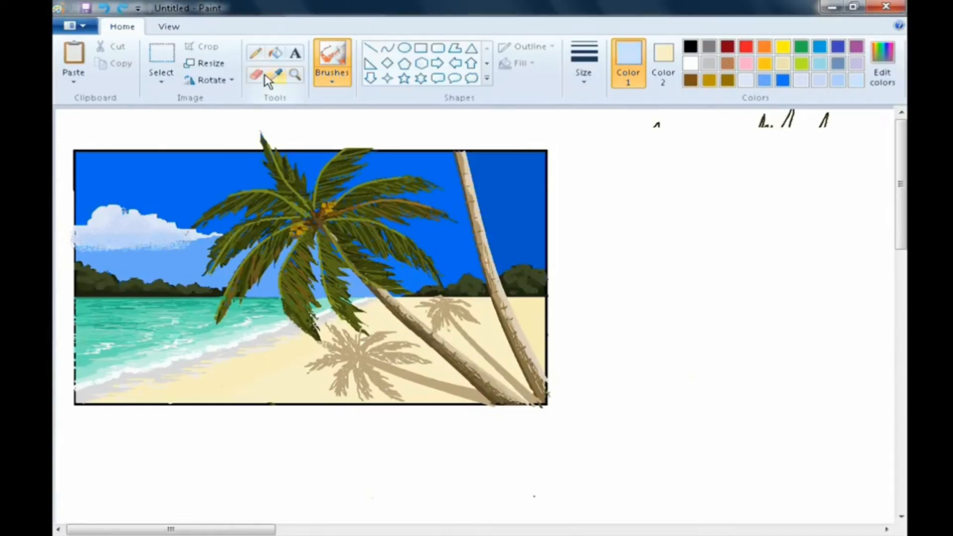
- Sample the blue below the cloud, lighten it to 122, 179, 254, and airbrush it across the band under the cloud
left_click(277, 74)
left_click(124, 248)
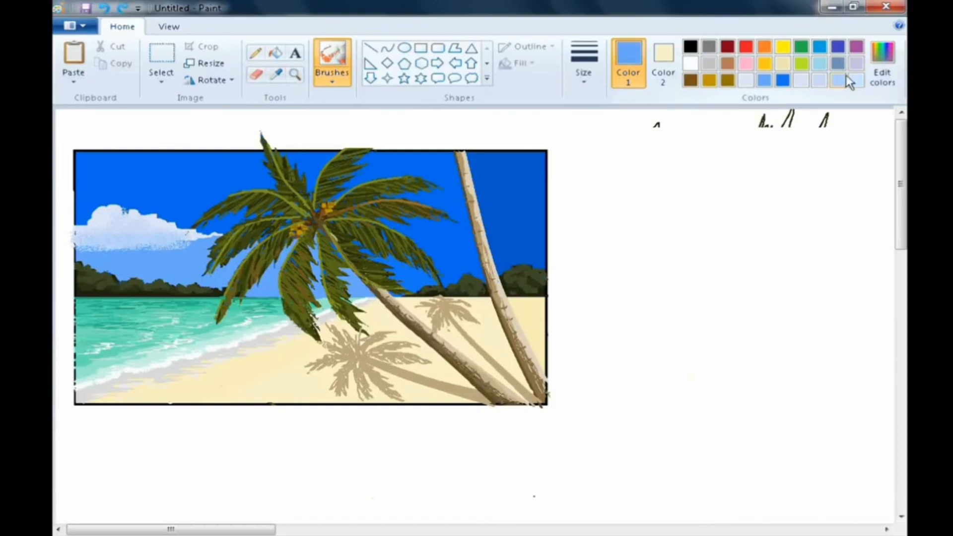
left_click(882, 67)
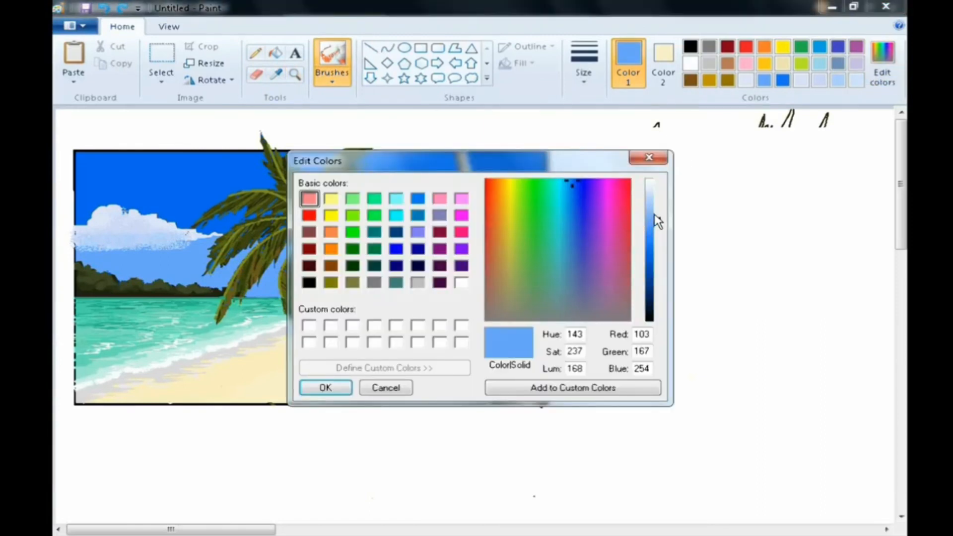
left_click(652, 217)
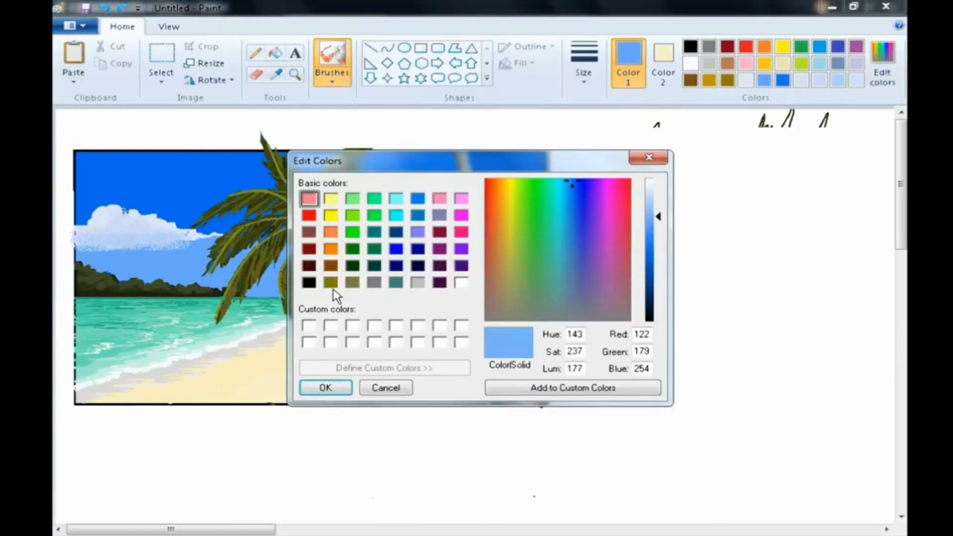
left_click(321, 389)
mouse_move(93, 248)
left_mouse_down()
mouse_move(179, 248)
mouse_move(189, 241)
left_mouse_up()
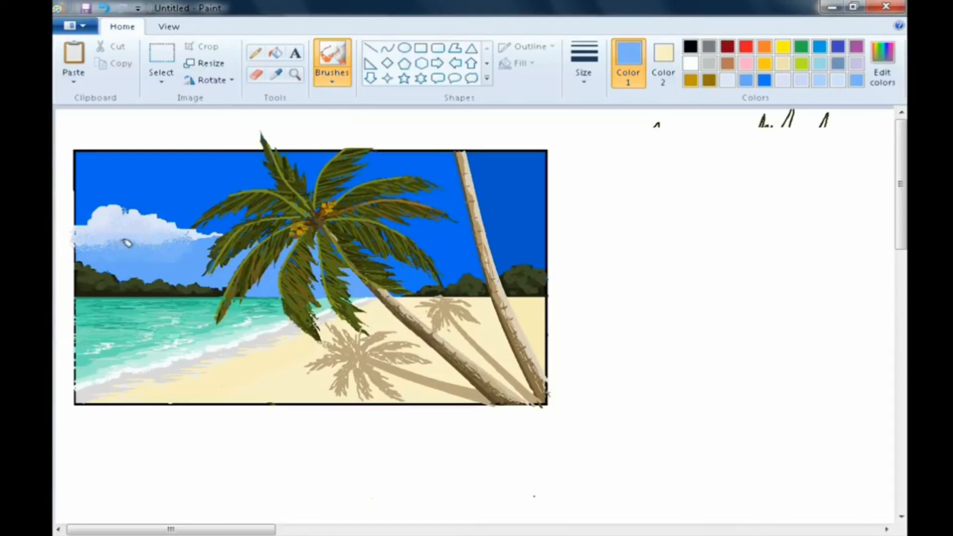
- Sample colours from around the cloud with the Color picker
left_click(276, 75)
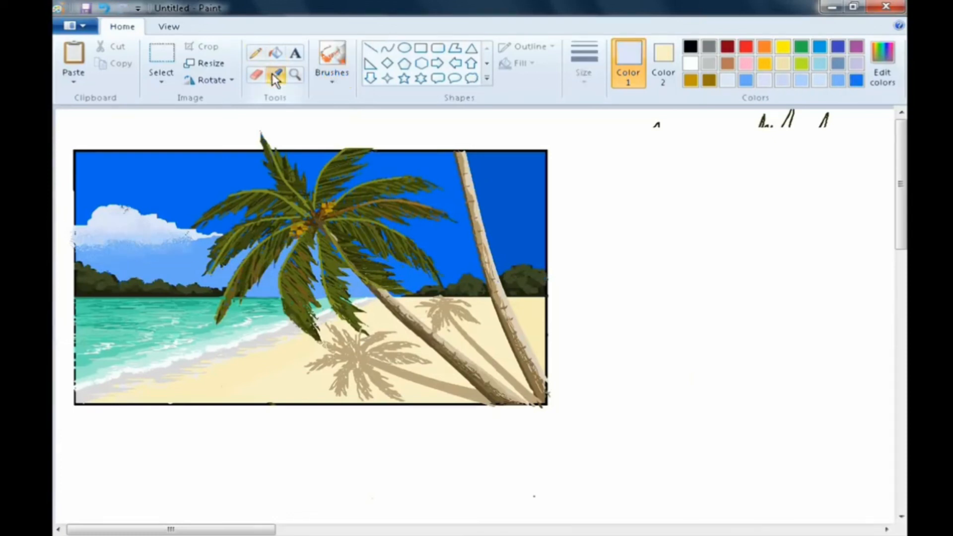
left_click(101, 232)
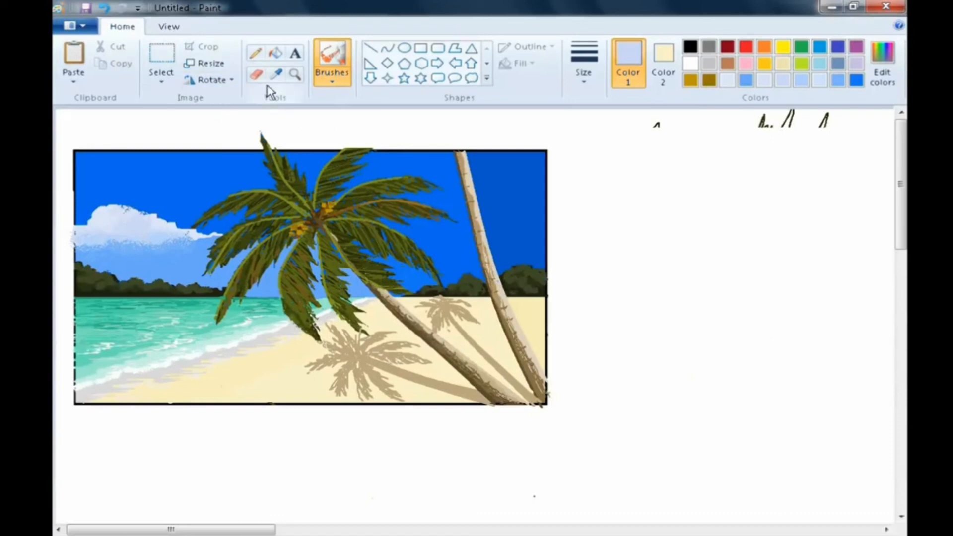
left_click(276, 74)
left_click(161, 223)
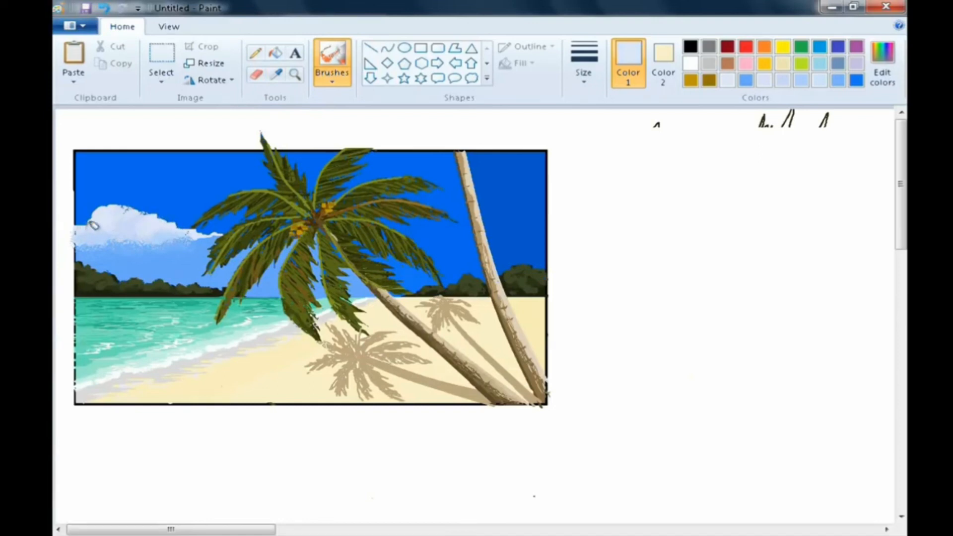
left_click(276, 74)
left_click(96, 205)
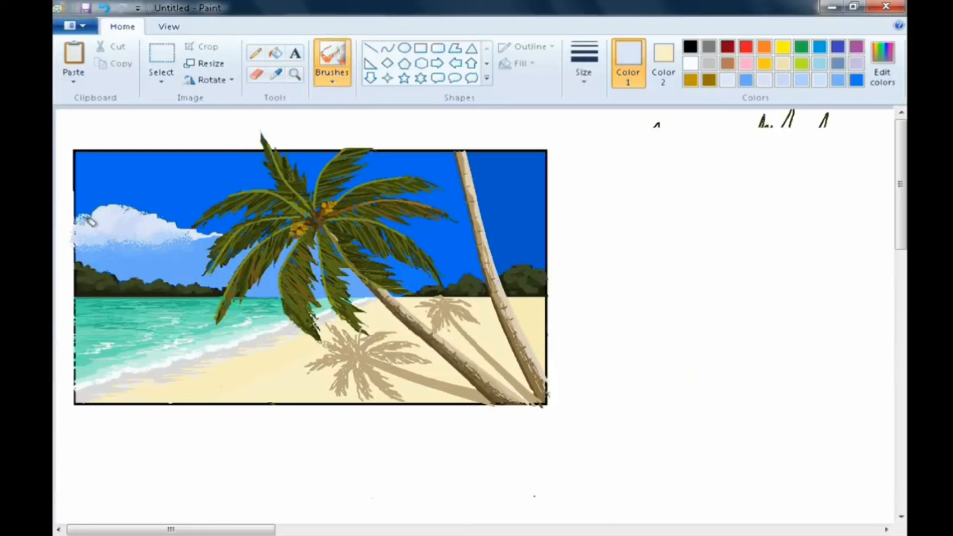